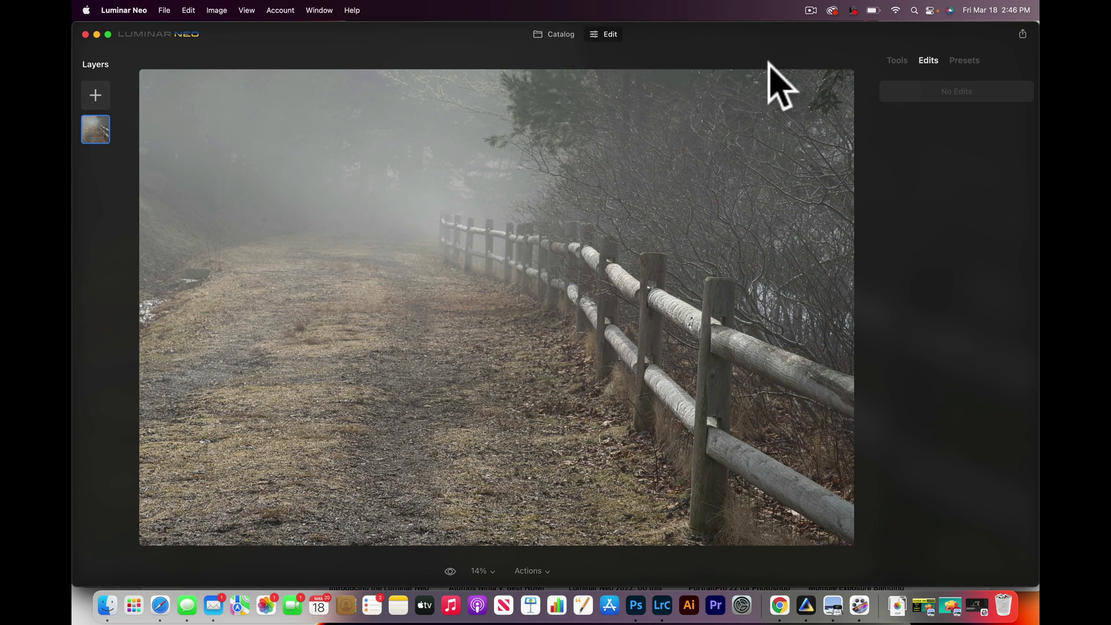
Show the Tools list, with Develop and the other Essentials tools, beside the foggy path photo
{"action": "left_click", "coordinate": [897, 62]}
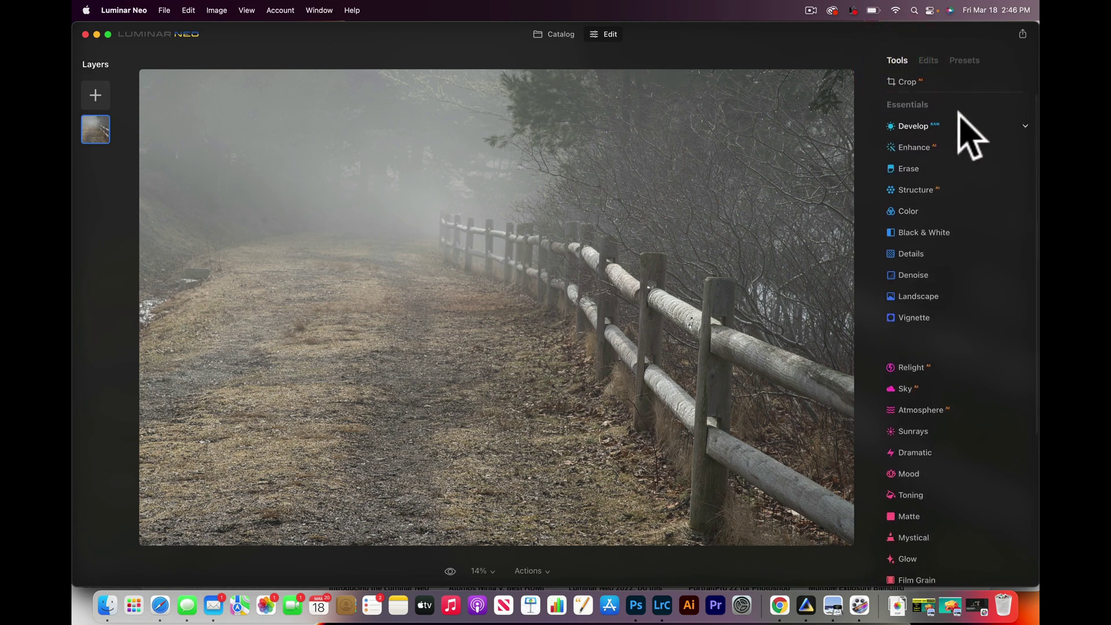
In Develop, bend the Curves into an S by pulling shadows down and lifting highlights
{"action": "left_click", "coordinate": [920, 127]}
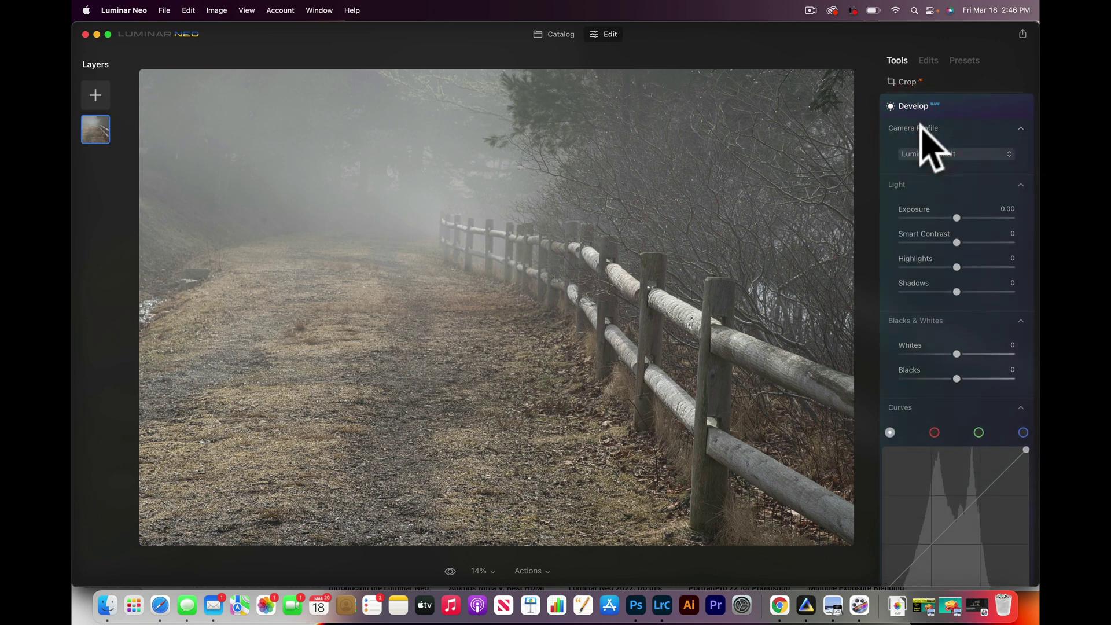
{"action": "scroll", "coordinate": [942, 347], "scroll_direction": "down", "scroll_amount": 3}
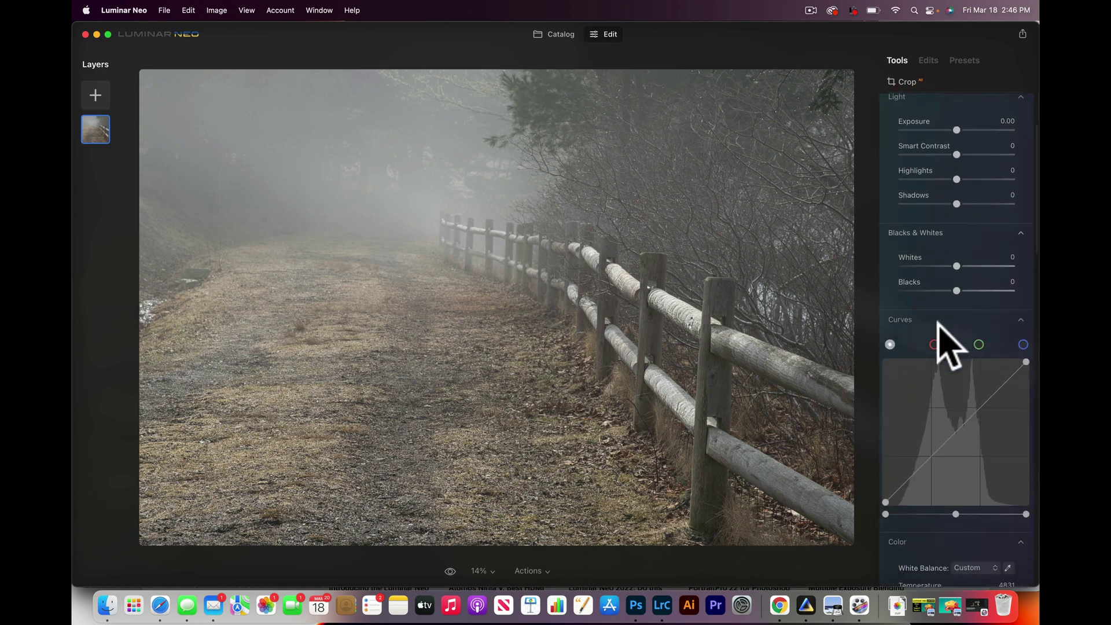
{"action": "scroll", "coordinate": [938, 322], "scroll_direction": "down", "scroll_amount": 4}
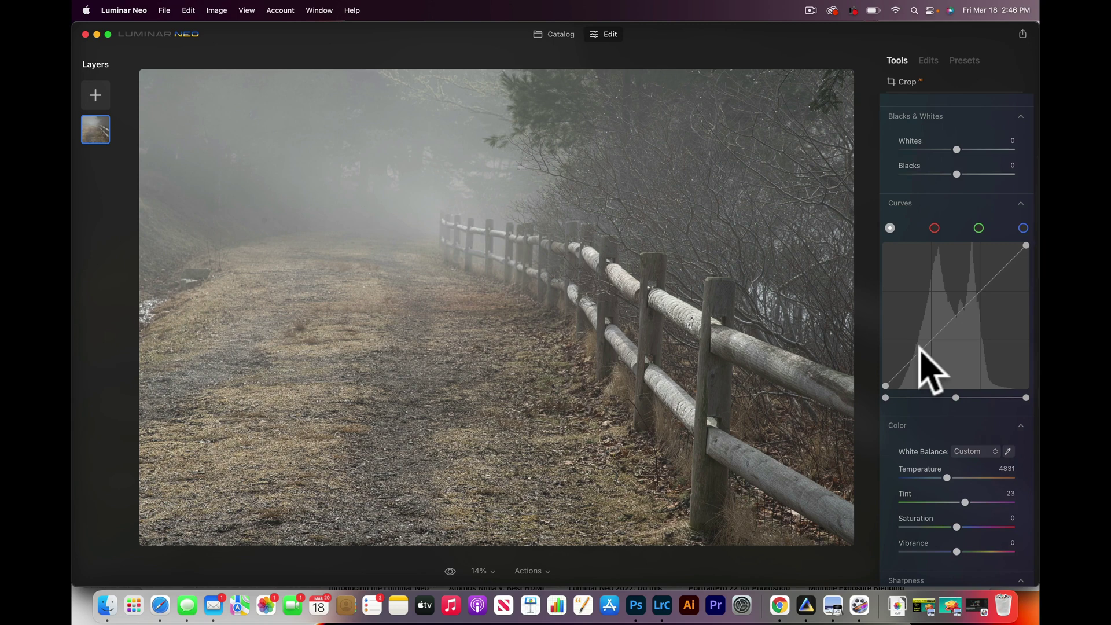
{"action": "left_click_drag", "start_coordinate": [919, 345], "coordinate": [920, 359]}
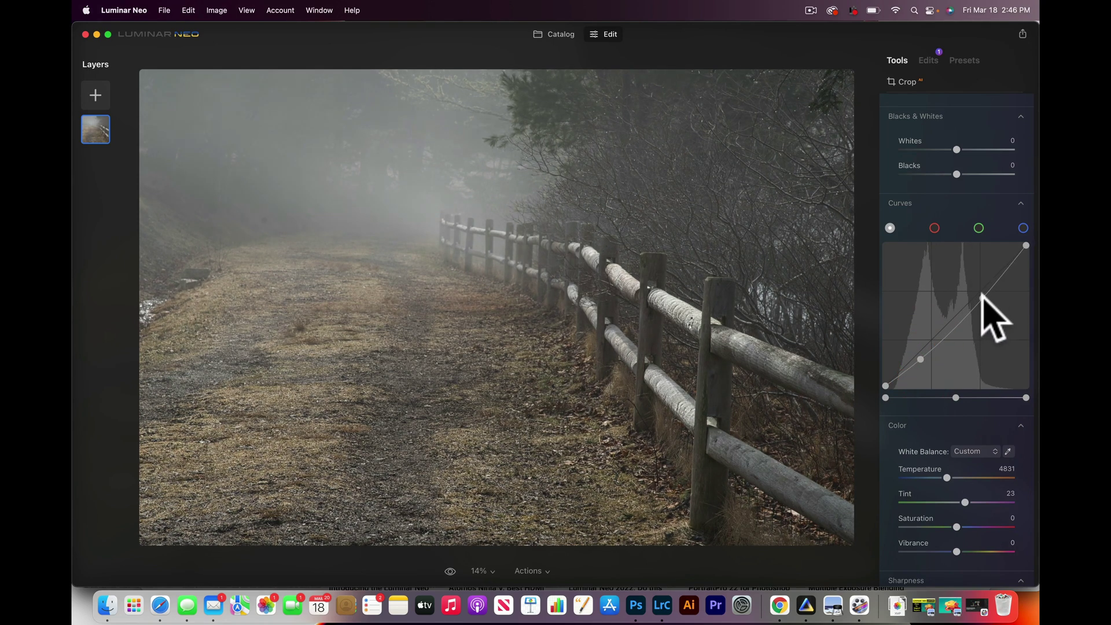
{"action": "left_click_drag", "start_coordinate": [982, 296], "coordinate": [972, 283]}
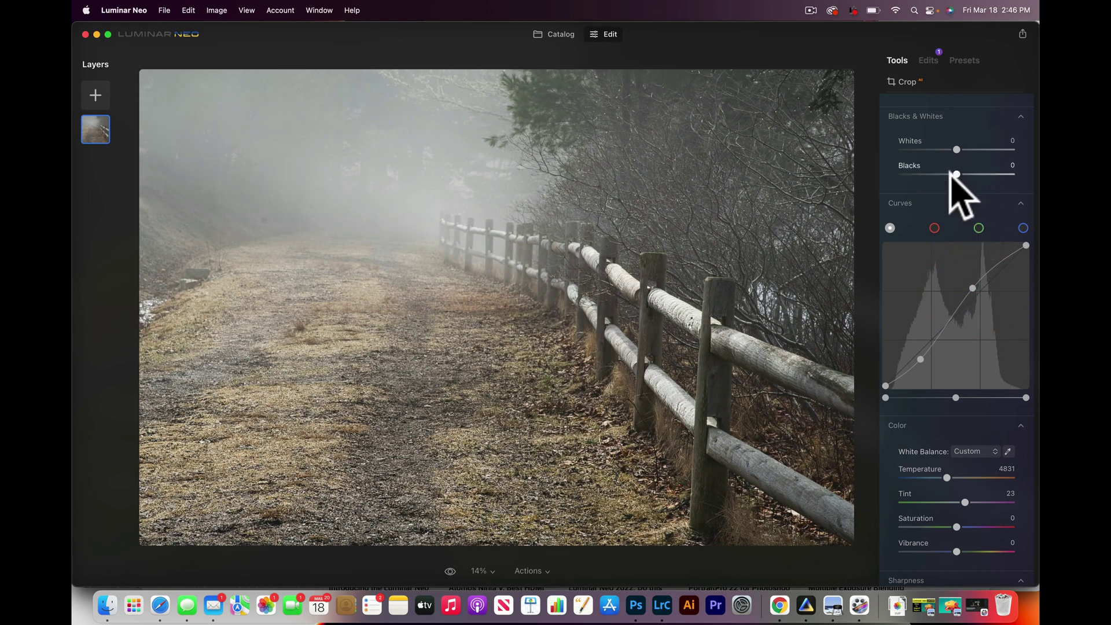
Toggle the Develop edits off and on to compare before and after
{"action": "scroll", "coordinate": [943, 254], "scroll_direction": "up", "scroll_amount": 5}
{"action": "left_click", "coordinate": [1000, 136]}
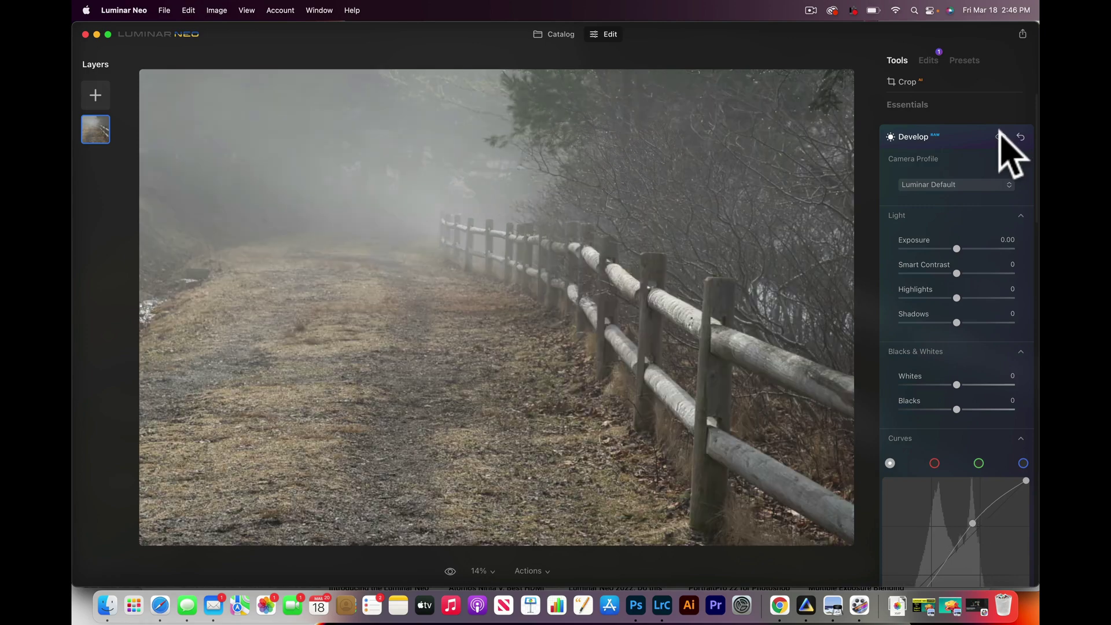
{"action": "left_click", "coordinate": [1000, 136]}
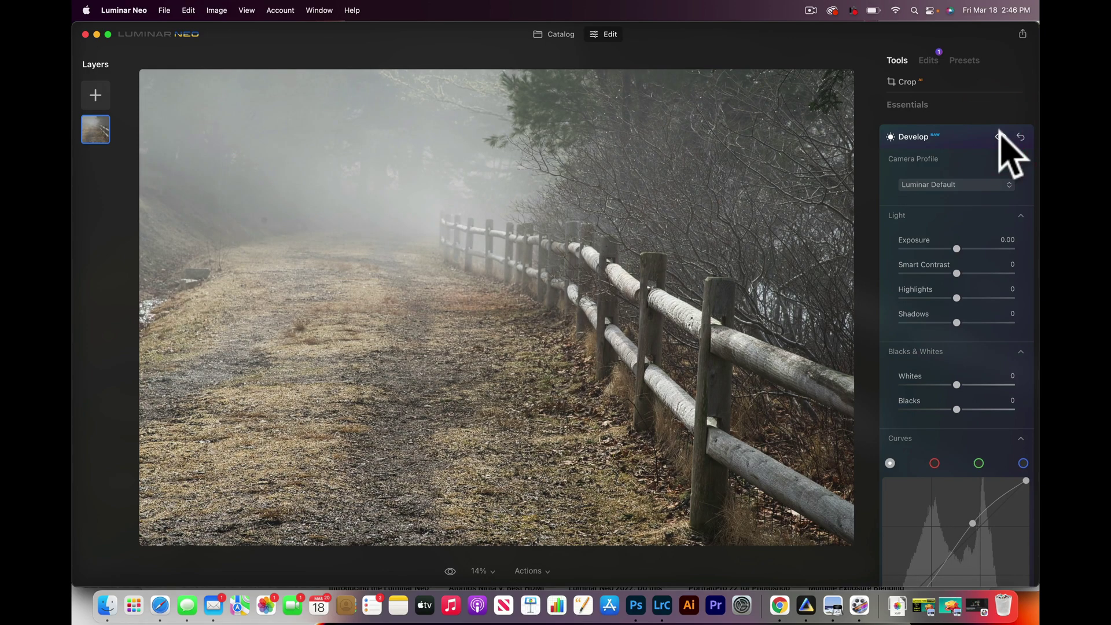
{"action": "left_click", "coordinate": [1000, 136]}
{"action": "left_click", "coordinate": [1000, 136]}
Collapse Develop and set the Enhance tool's Accent slider to 54
{"action": "left_click", "coordinate": [955, 134]}
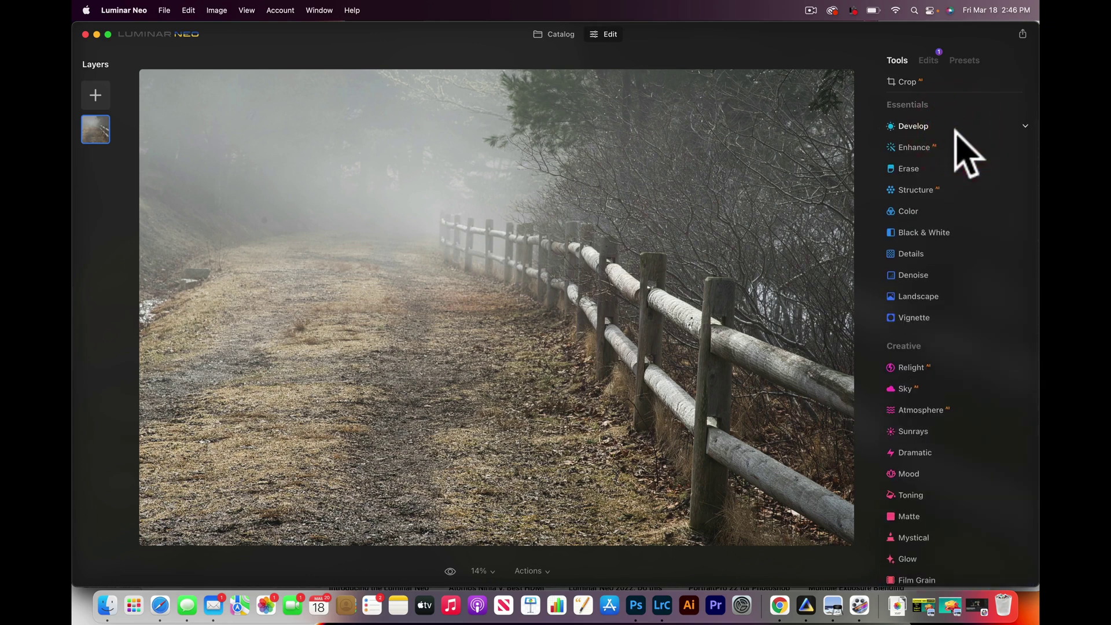
{"action": "left_click", "coordinate": [924, 147]}
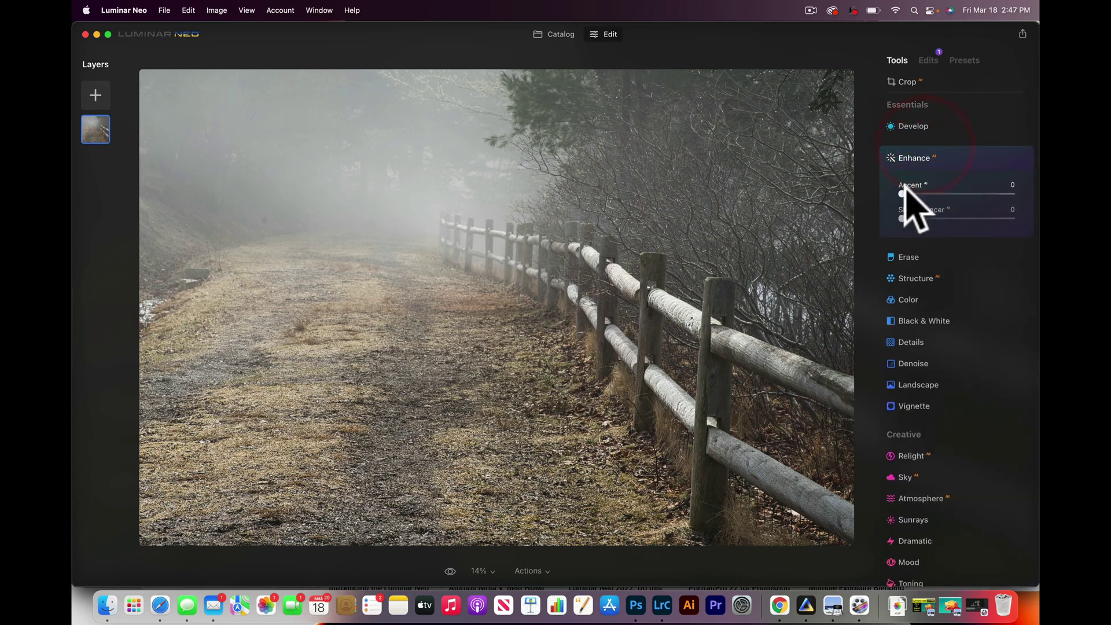
{"action": "left_click_drag", "start_coordinate": [902, 194], "coordinate": [963, 195]}
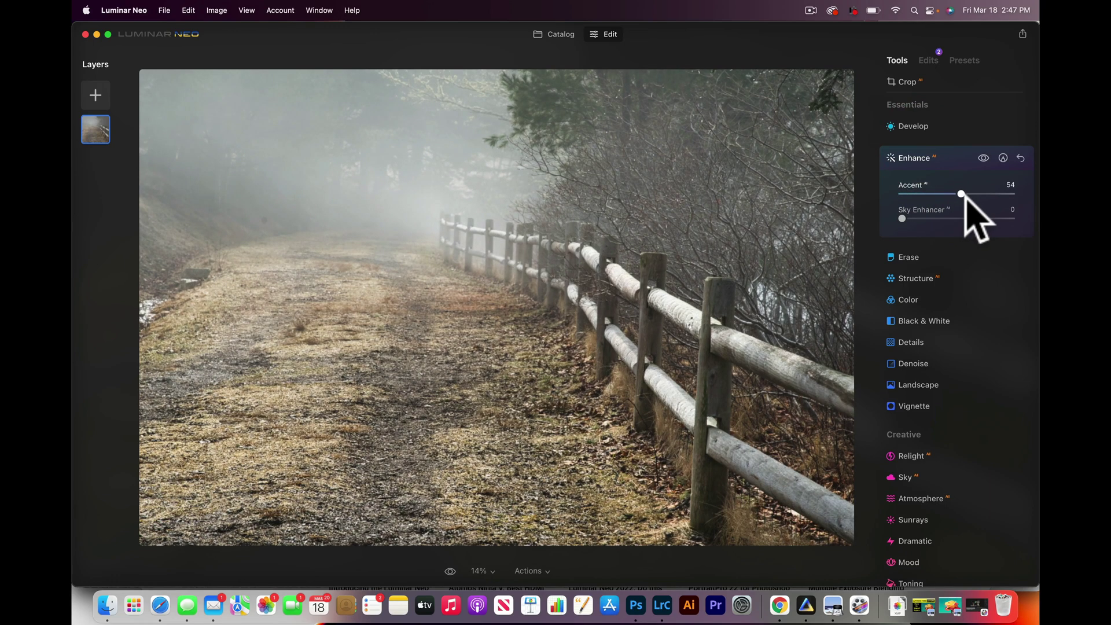
{"action": "left_click", "coordinate": [963, 194]}
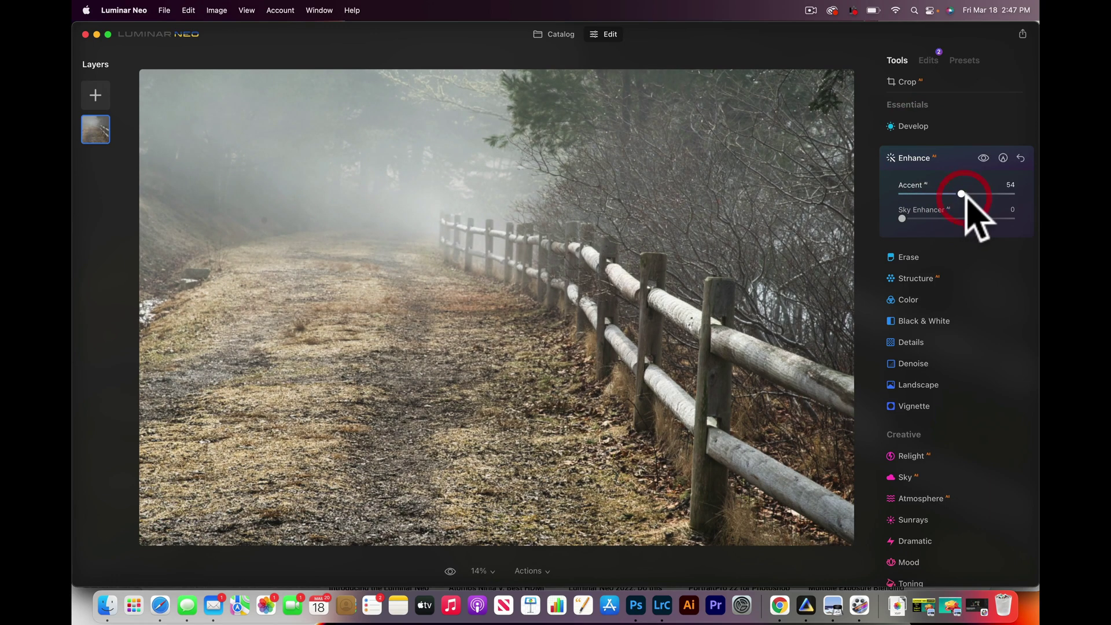
Toggle the Enhance effect off and on to compare before and after
{"action": "left_click", "coordinate": [984, 157]}
{"action": "left_click", "coordinate": [984, 157]}
{"action": "left_click", "coordinate": [984, 157]}
{"action": "left_click", "coordinate": [983, 157]}
Collapse Enhance and set the Landscape tool's Golden Hour slider to 41
{"action": "left_click", "coordinate": [914, 157]}
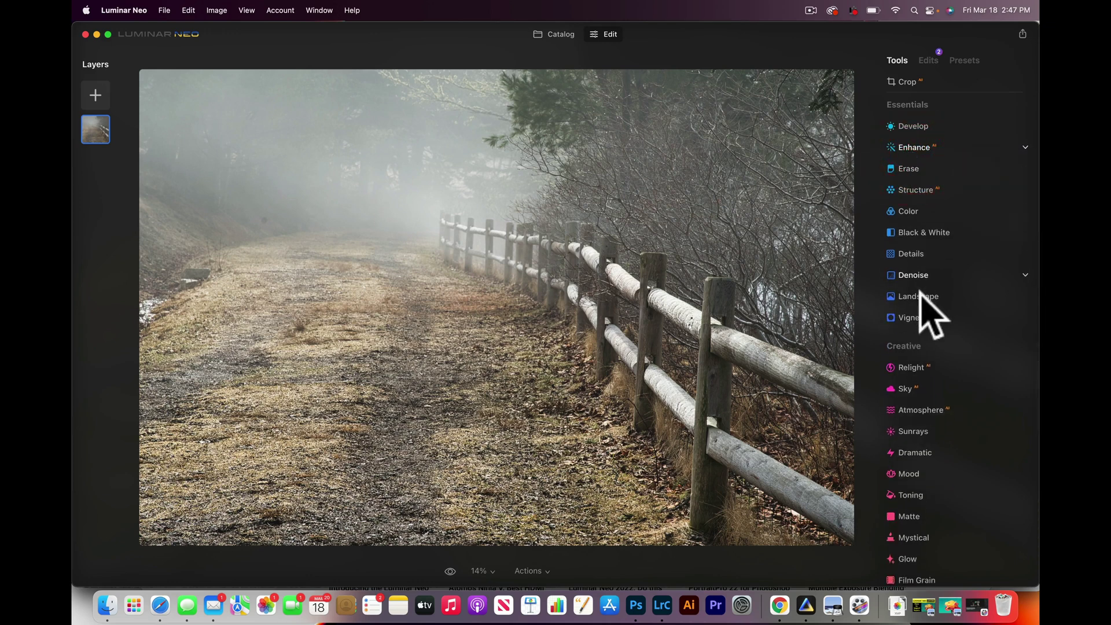
{"action": "left_click", "coordinate": [920, 296]}
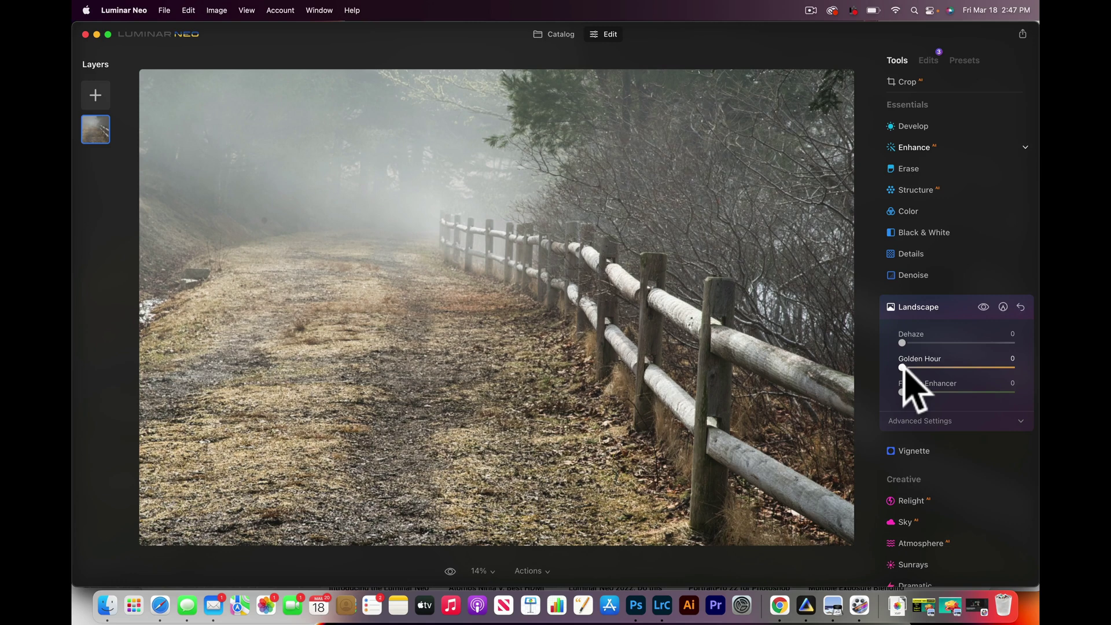
{"action": "left_click_drag", "start_coordinate": [904, 368], "coordinate": [953, 372]}
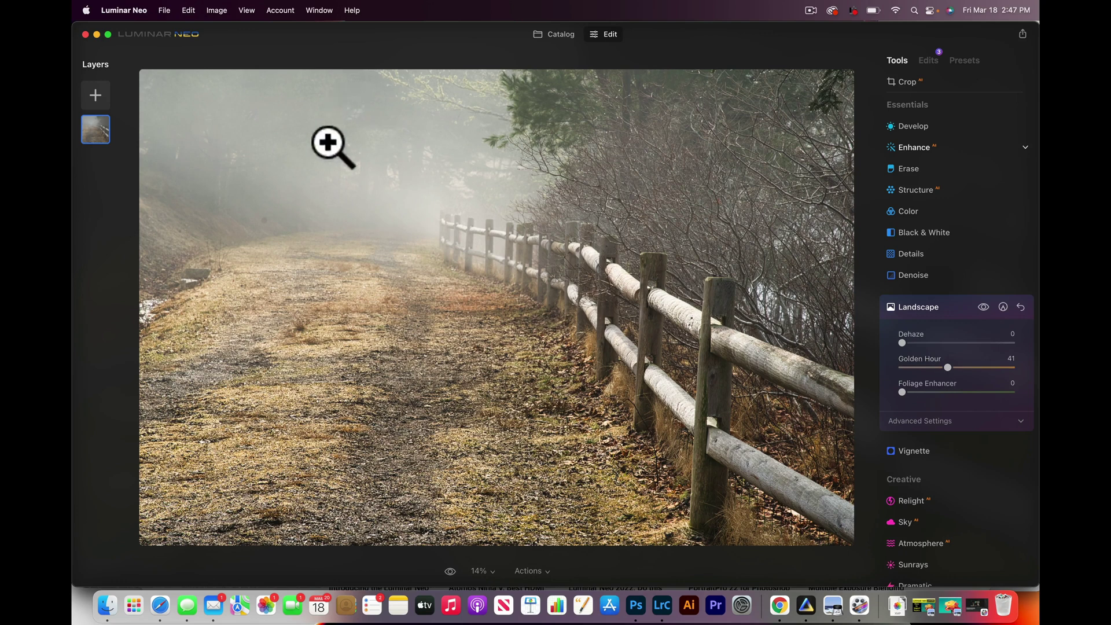
Set Supercontrast's Highlights Contrast to 24 and toggle it off and on to compare
{"action": "scroll", "coordinate": [950, 529], "scroll_direction": "down", "scroll_amount": 10}
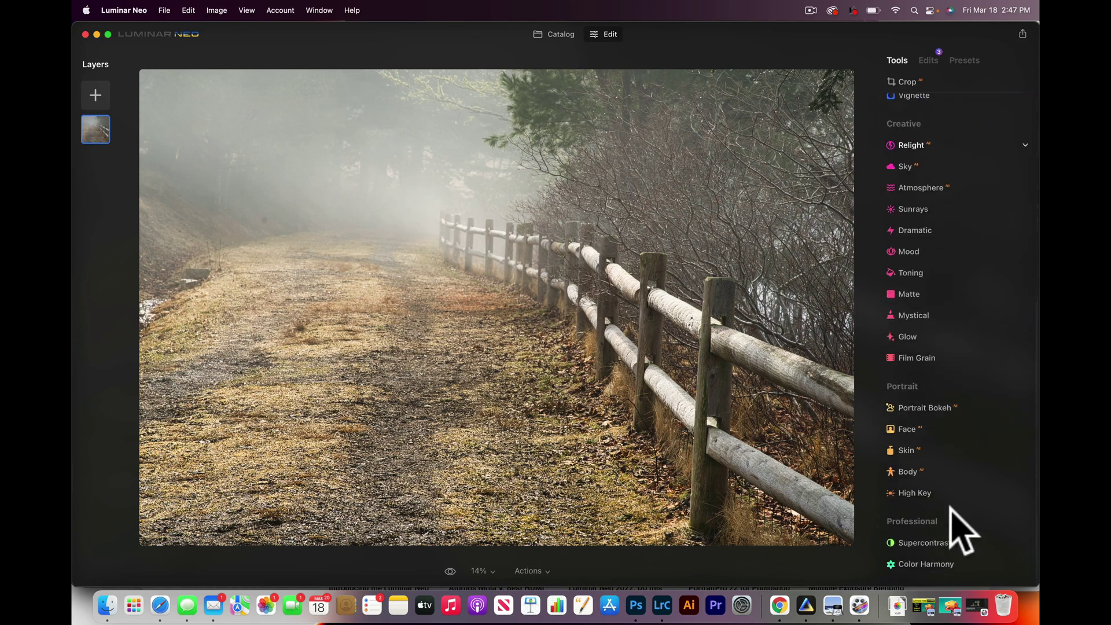
{"action": "left_click", "coordinate": [943, 548]}
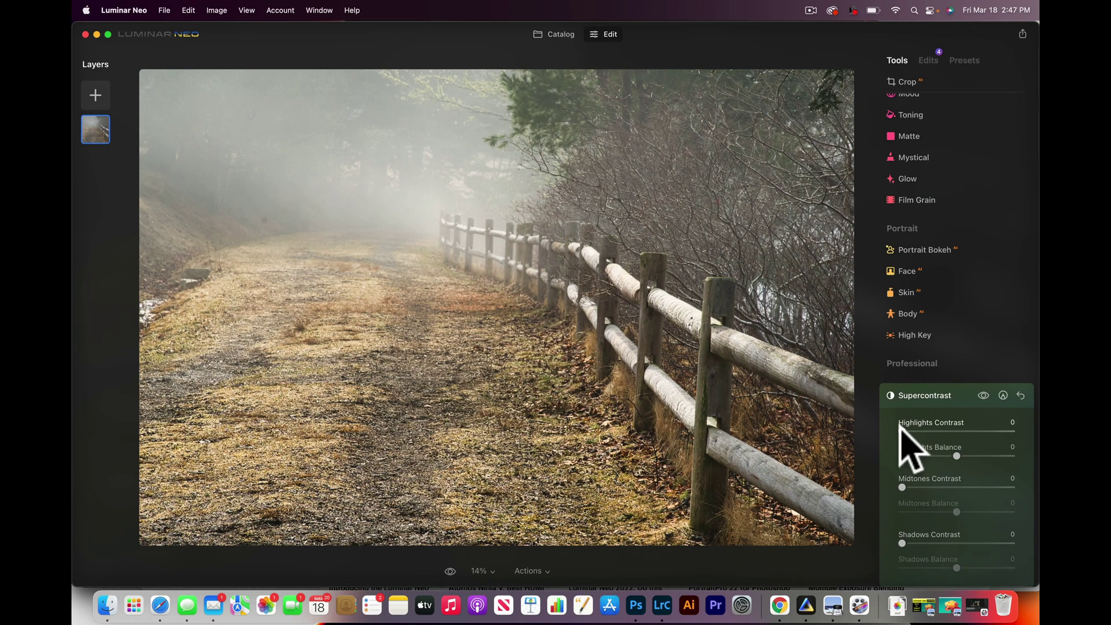
{"action": "left_click_drag", "start_coordinate": [899, 427], "coordinate": [928, 431]}
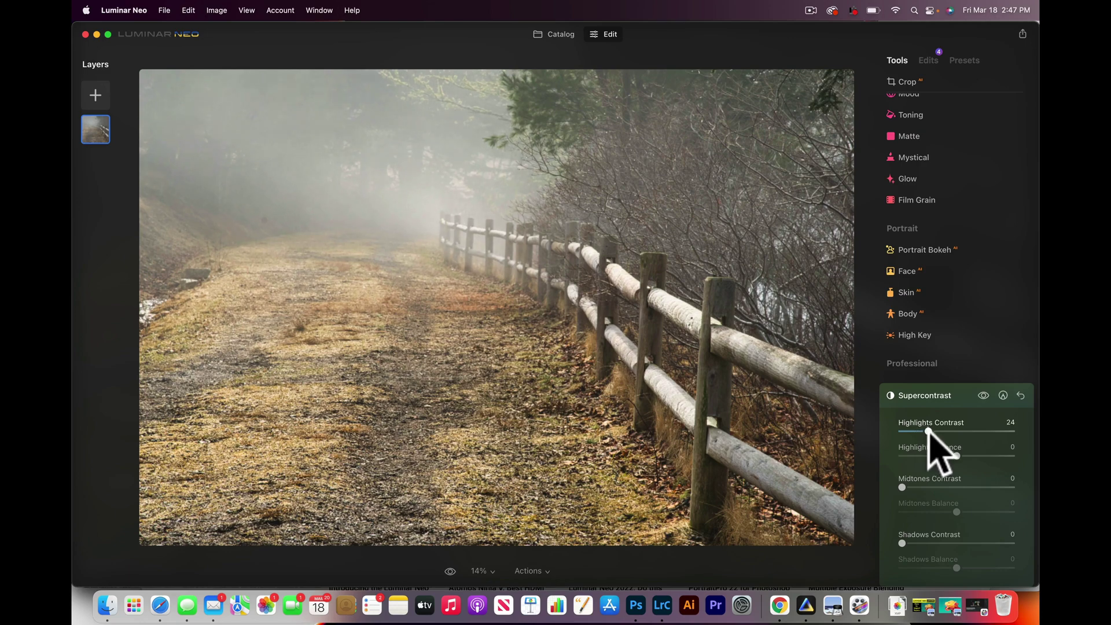
{"action": "left_click", "coordinate": [984, 395]}
{"action": "left_click", "coordinate": [984, 396]}
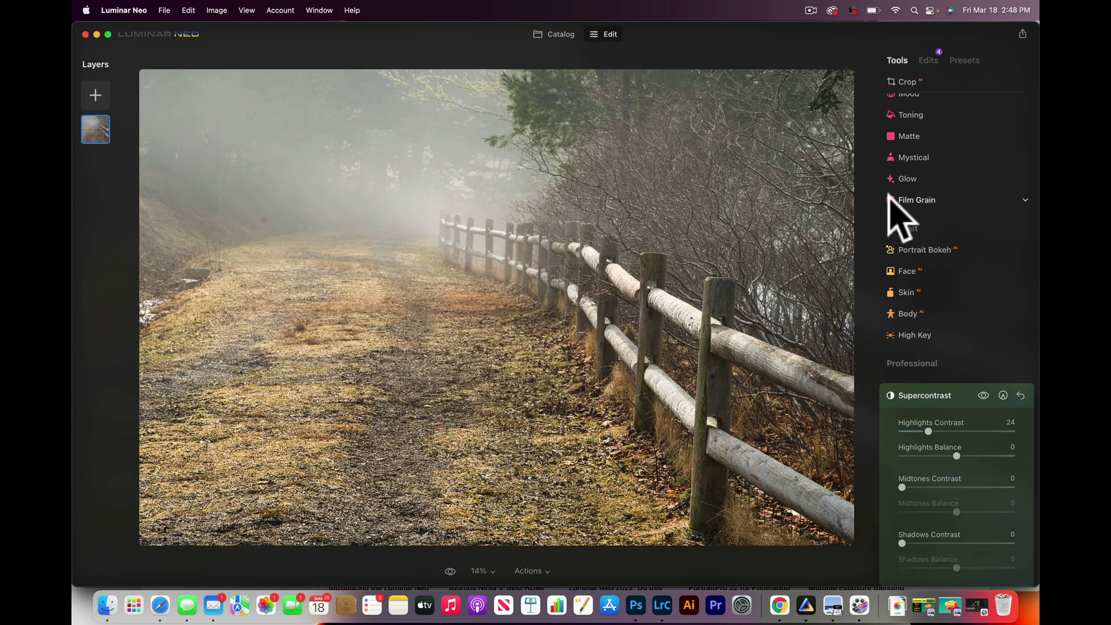
In Develop, raise Exposure to 0.86 and set Color Temperature to 4
{"action": "scroll", "coordinate": [891, 200], "scroll_direction": "up", "scroll_amount": 10}
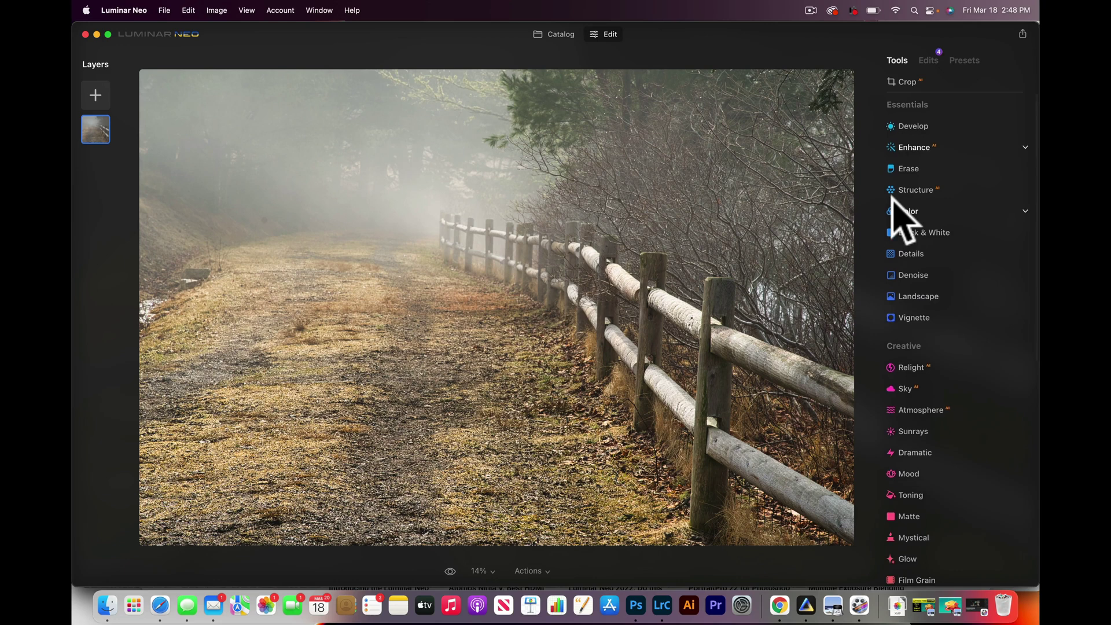
{"action": "left_click", "coordinate": [916, 124]}
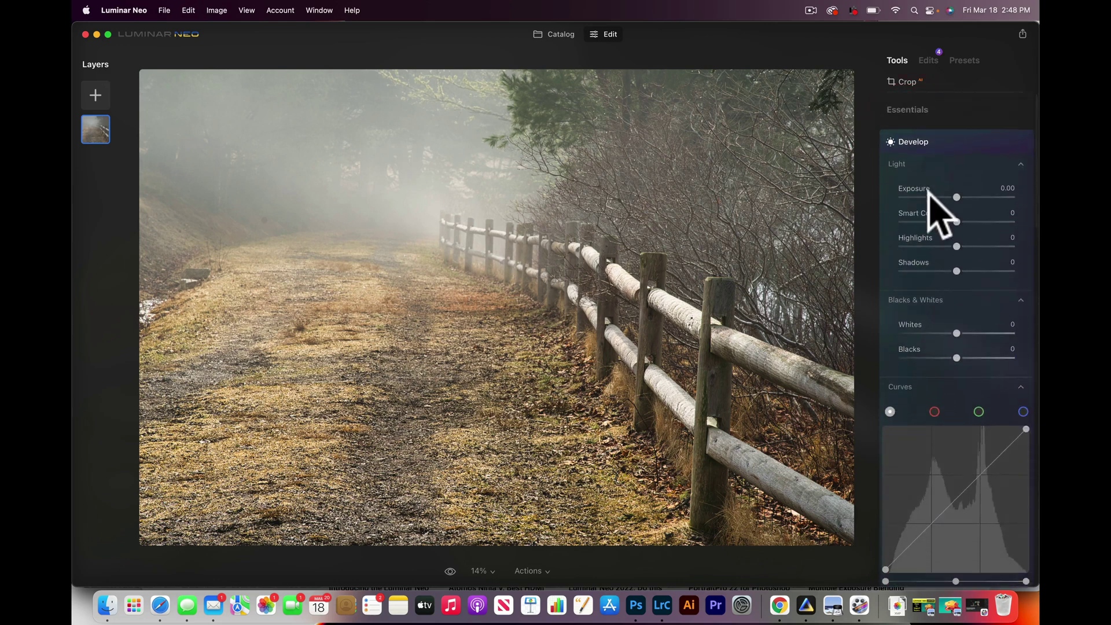
{"action": "left_click_drag", "start_coordinate": [955, 192], "coordinate": [965, 188]}
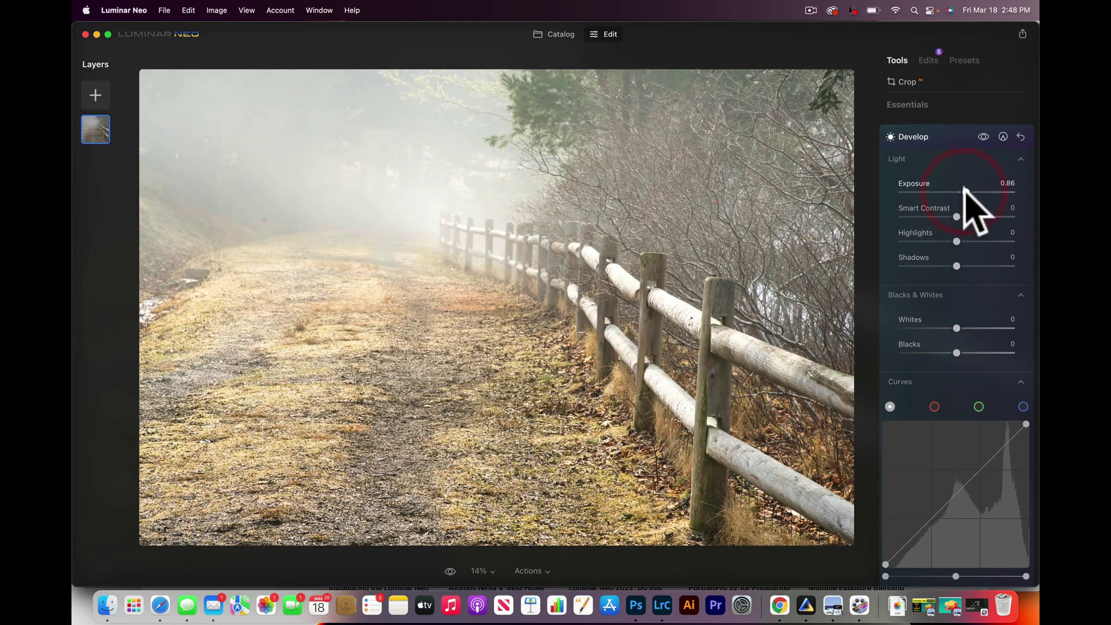
{"action": "scroll", "coordinate": [965, 191], "scroll_direction": "down", "scroll_amount": 10}
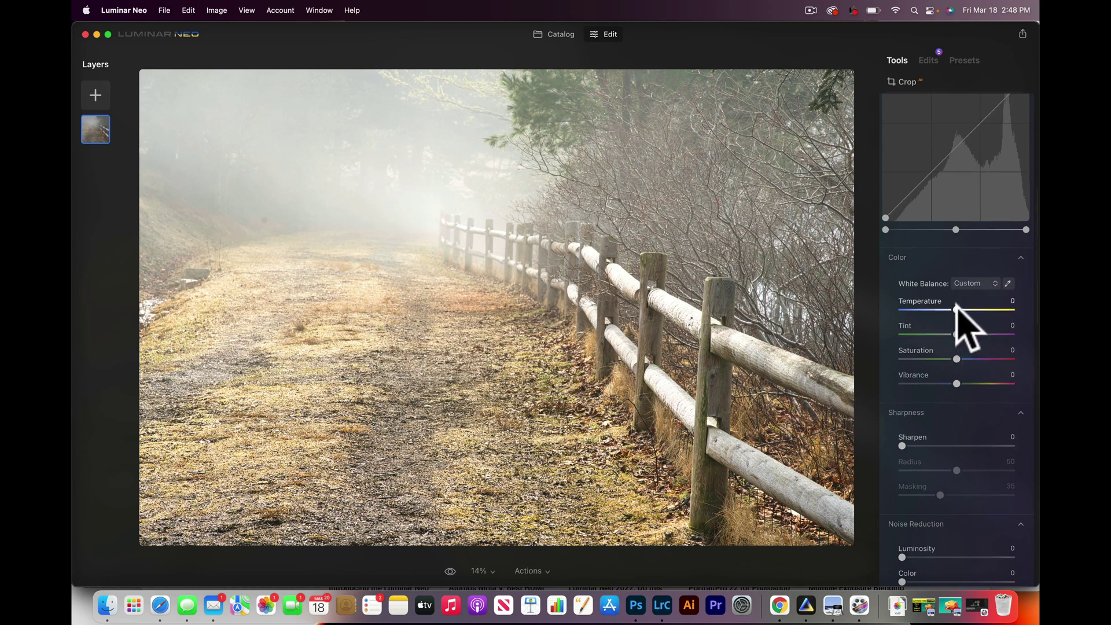
{"action": "left_click_drag", "start_coordinate": [957, 309], "coordinate": [959, 309]}
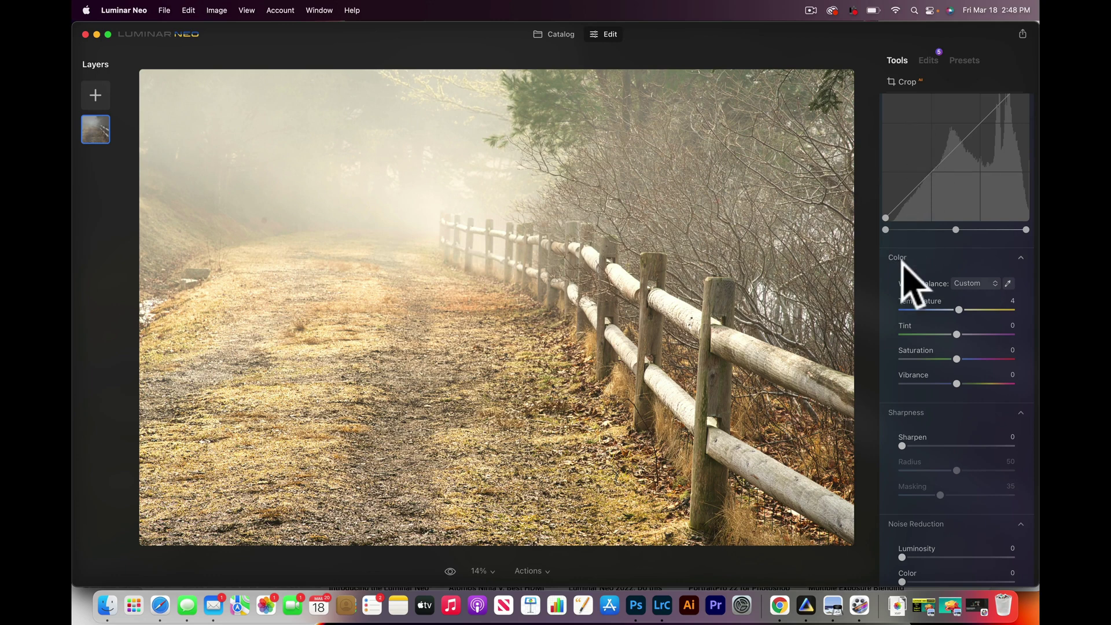
{"action": "scroll", "coordinate": [955, 292], "scroll_direction": "up", "scroll_amount": 10}
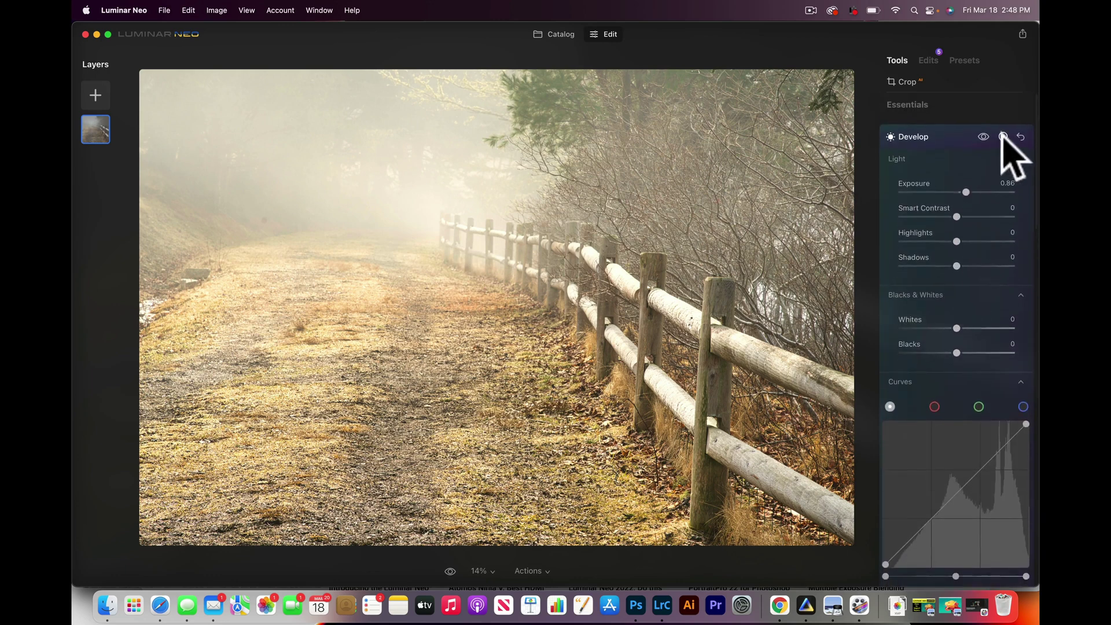
Paint a size-400 Develop mask over the foggy upper-left and centre of the photo
{"action": "left_click", "coordinate": [1002, 137]}
{"action": "left_click_drag", "start_coordinate": [926, 188], "coordinate": [1013, 186]}
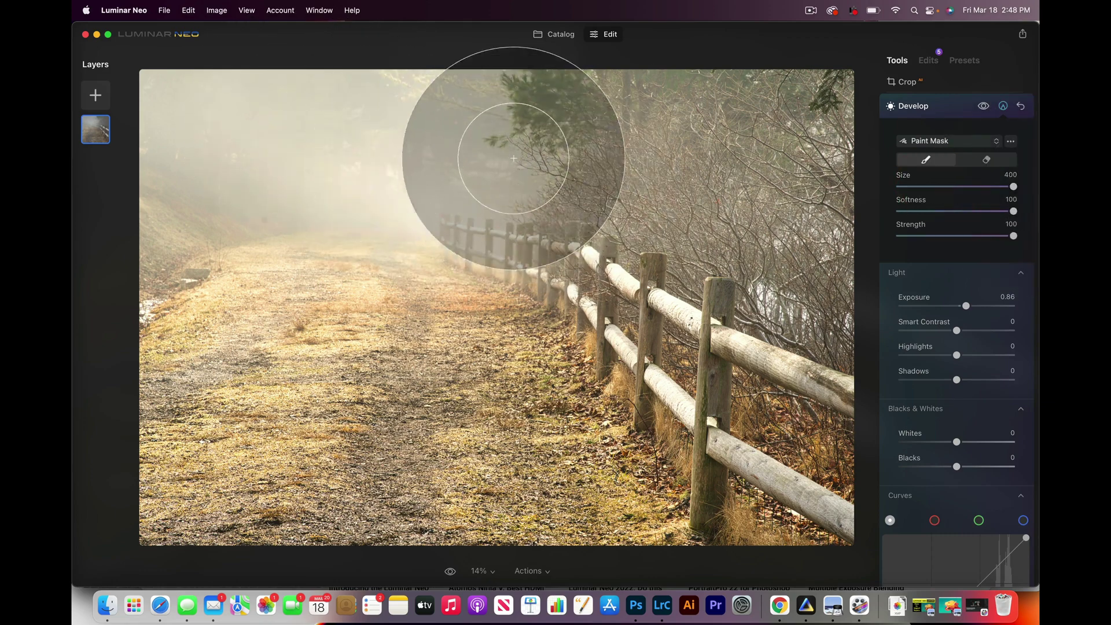
{"action": "mouse_move", "coordinate": [467, 226]}
{"action": "left_mouse_down"}
{"action": "mouse_move", "coordinate": [487, 159]}
{"action": "mouse_move", "coordinate": [431, 260]}
{"action": "mouse_move", "coordinate": [238, 263]}
{"action": "mouse_move", "coordinate": [227, 157]}
{"action": "mouse_move", "coordinate": [247, 111]}
{"action": "mouse_move", "coordinate": [267, 209]}
{"action": "mouse_move", "coordinate": [349, 255]}
{"action": "mouse_move", "coordinate": [264, 223]}
{"action": "mouse_move", "coordinate": [444, 252]}
{"action": "mouse_move", "coordinate": [436, 280]}
{"action": "mouse_move", "coordinate": [375, 251]}
{"action": "mouse_move", "coordinate": [290, 284]}
{"action": "mouse_move", "coordinate": [348, 256]}
{"action": "mouse_move", "coordinate": [298, 181]}
{"action": "mouse_move", "coordinate": [422, 95]}
{"action": "left_mouse_up"}
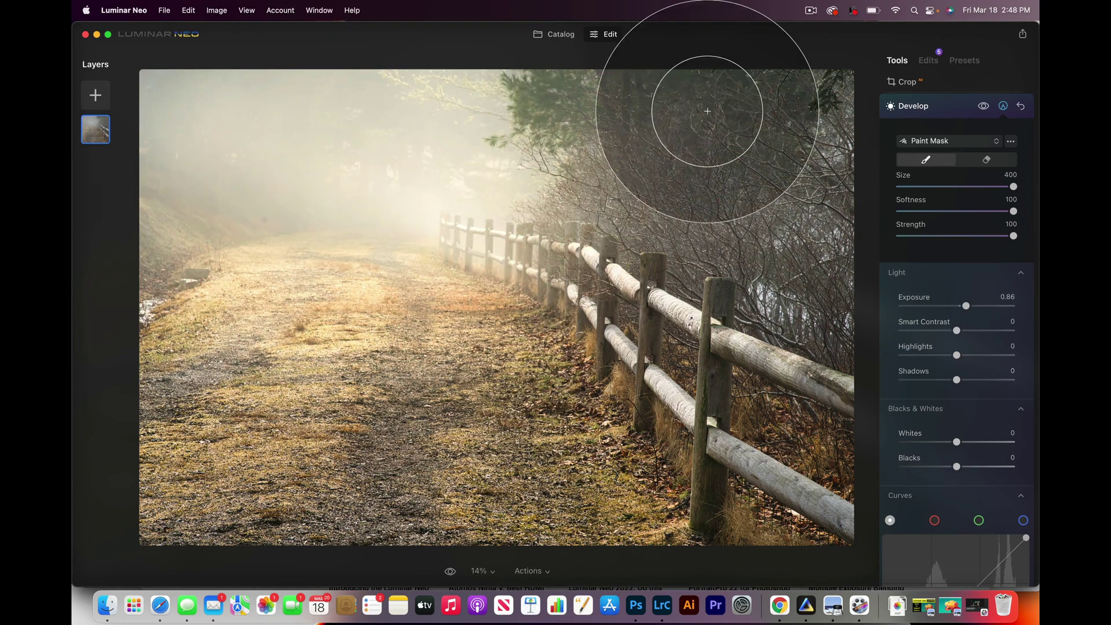
Toggle the masked brightening off and on to compare before and after
{"action": "left_click", "coordinate": [983, 106]}
{"action": "left_click", "coordinate": [983, 105]}
{"action": "left_click", "coordinate": [983, 105]}
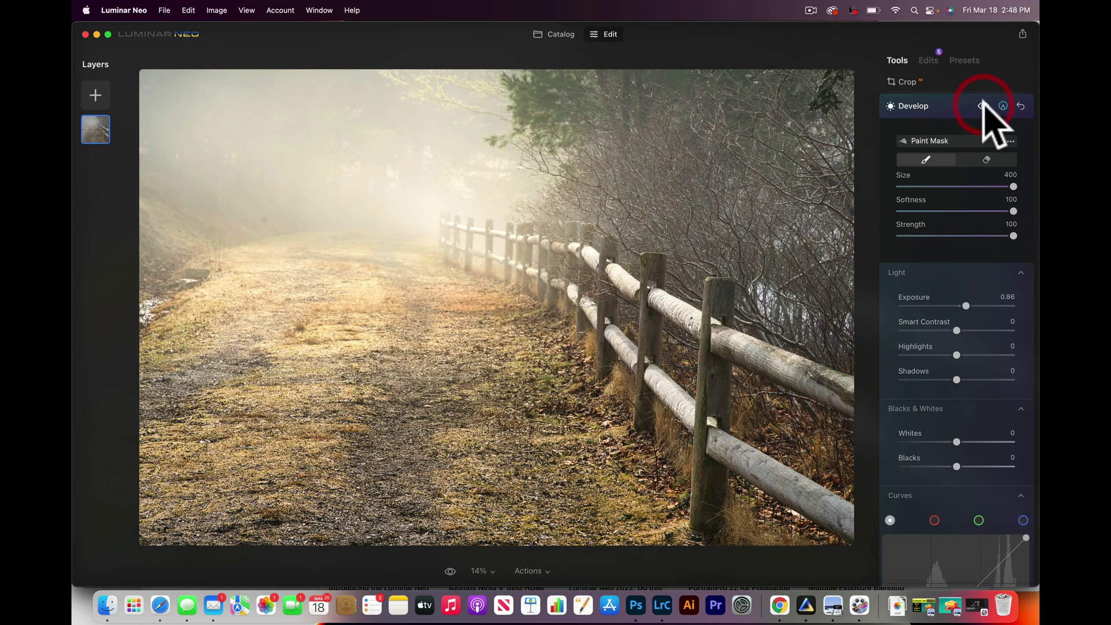
{"action": "left_click", "coordinate": [983, 105]}
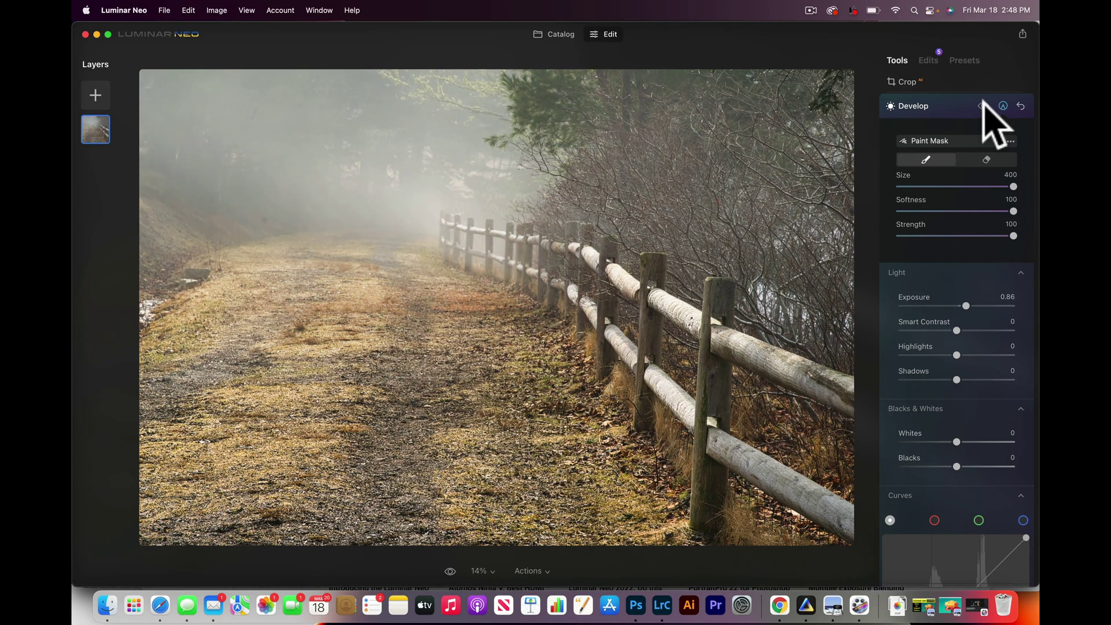
{"action": "left_click", "coordinate": [983, 105]}
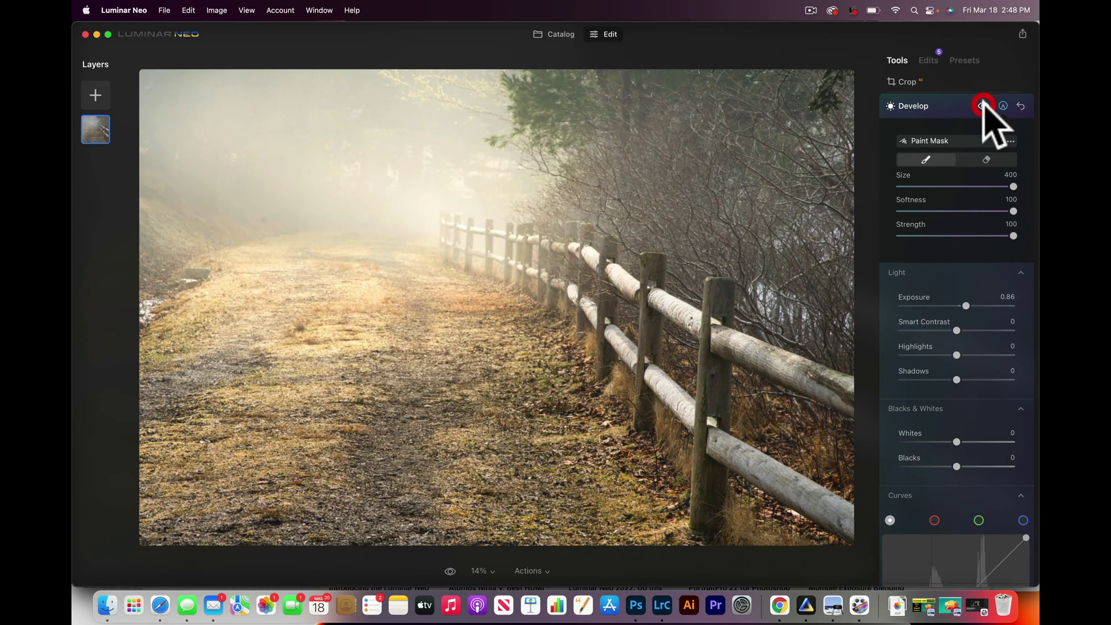
In a fresh Develop adjustment, lower Exposure to -0.65 and cool Temperature to -6
{"action": "left_click", "coordinate": [915, 104]}
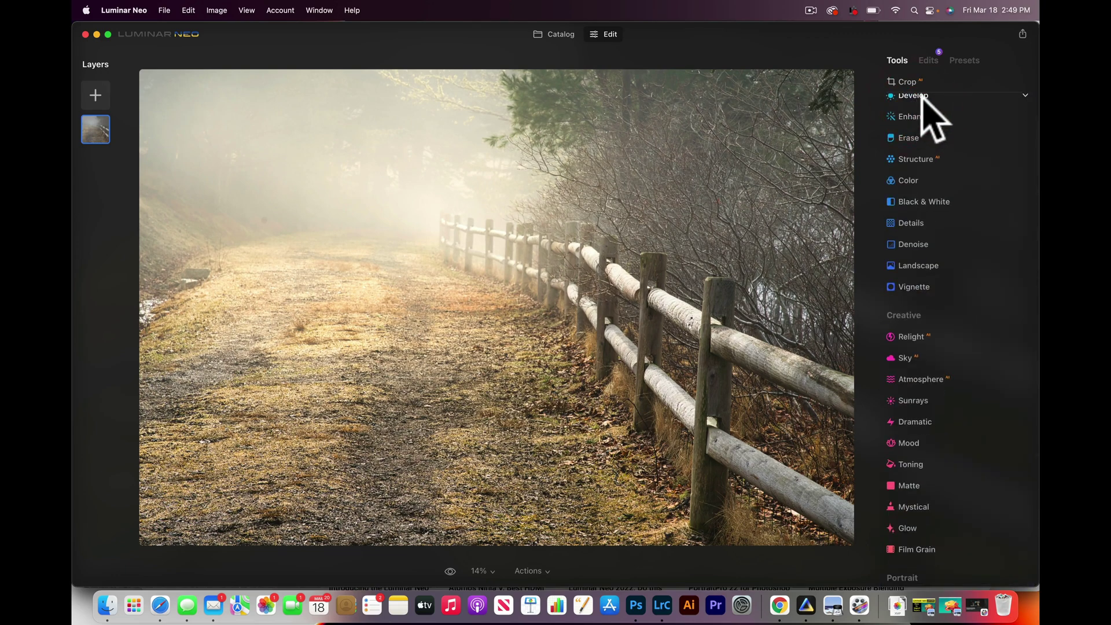
{"action": "left_click", "coordinate": [921, 96]}
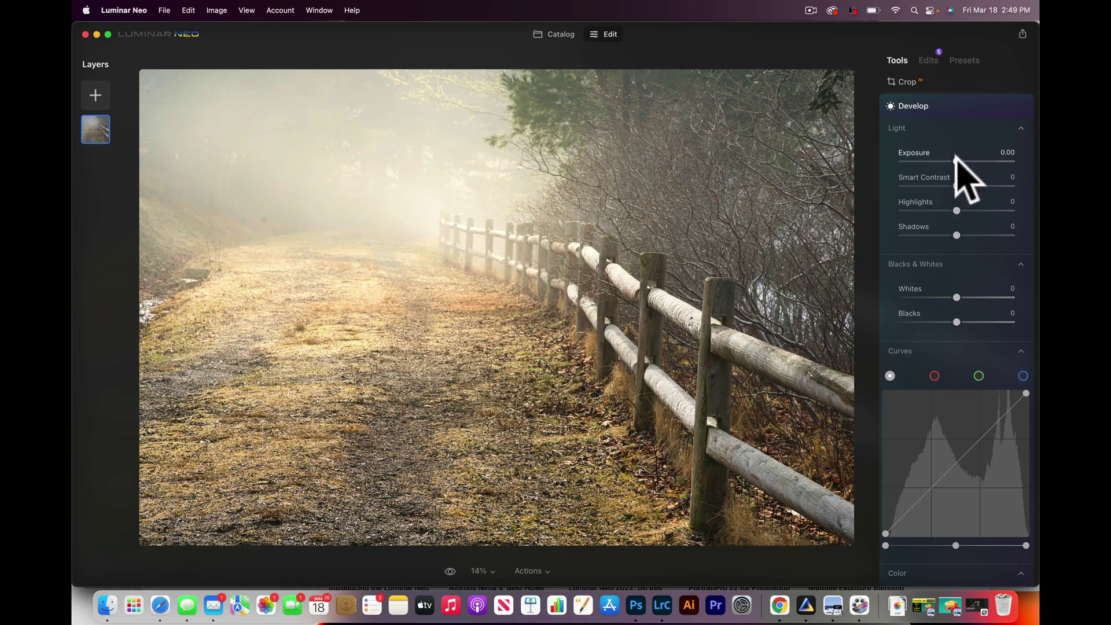
{"action": "left_click_drag", "start_coordinate": [955, 155], "coordinate": [947, 155]}
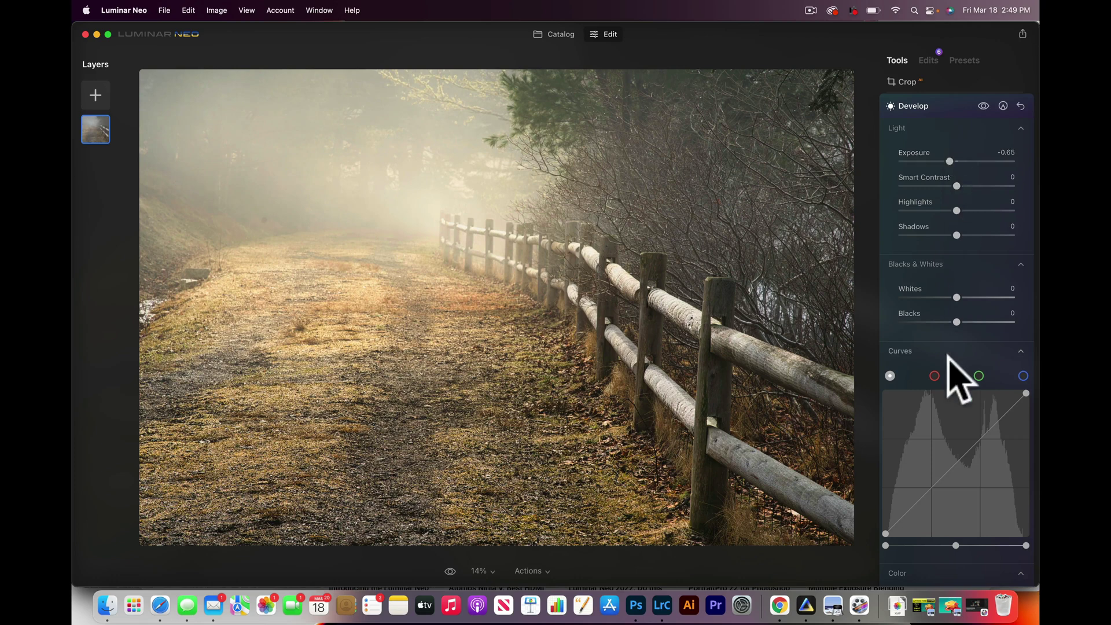
{"action": "scroll", "coordinate": [950, 372], "scroll_direction": "down", "scroll_amount": 5}
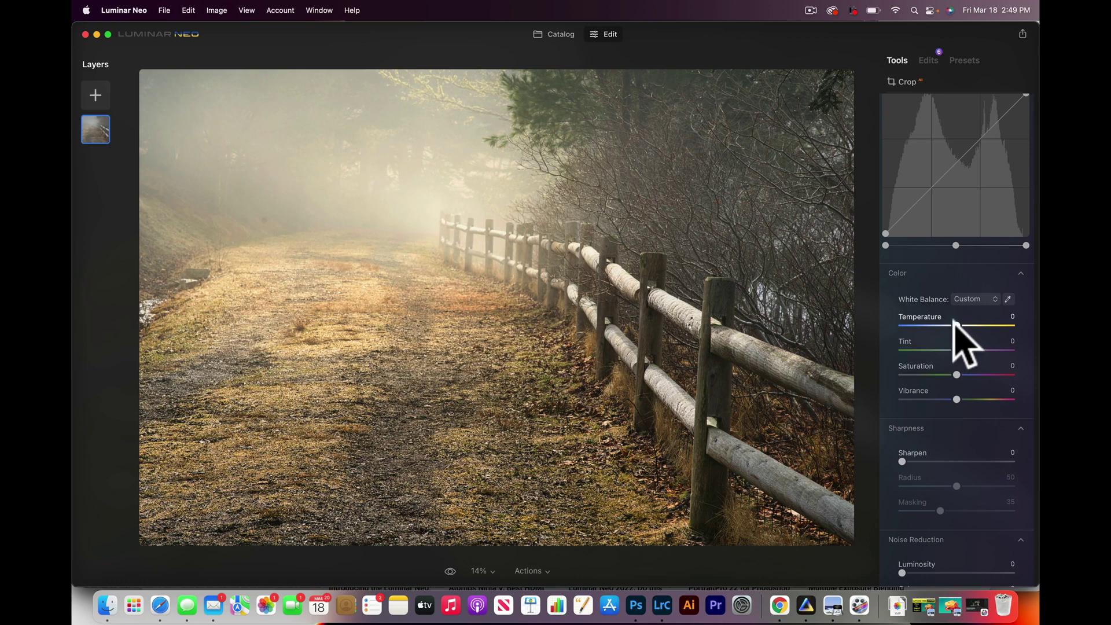
{"action": "left_click_drag", "start_coordinate": [955, 322], "coordinate": [951, 321]}
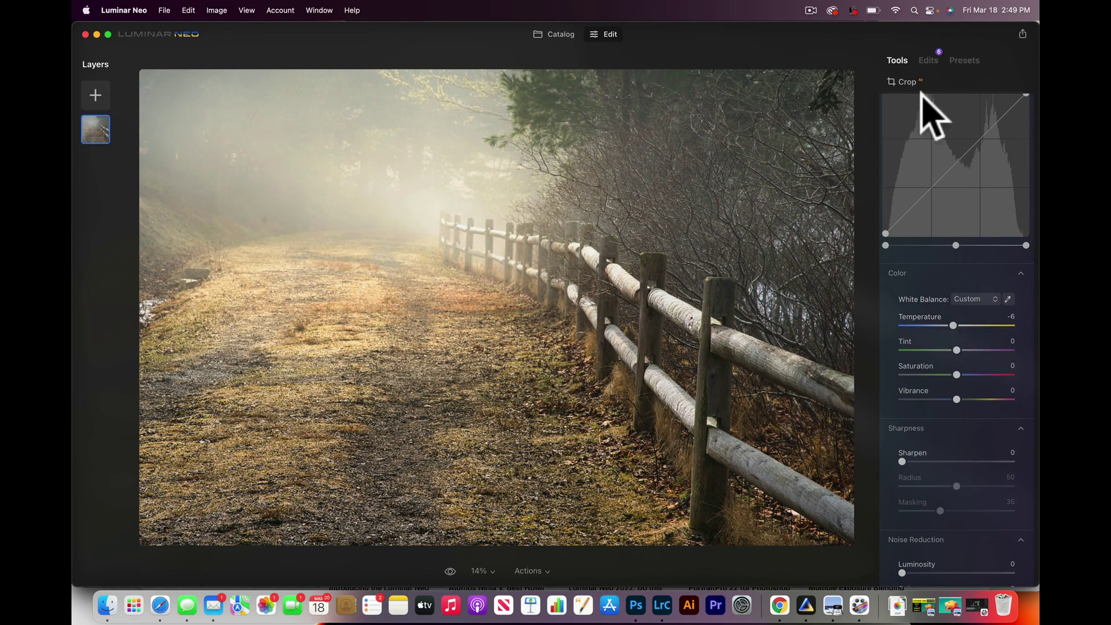
{"action": "scroll", "coordinate": [953, 148], "scroll_direction": "up", "scroll_amount": 5}
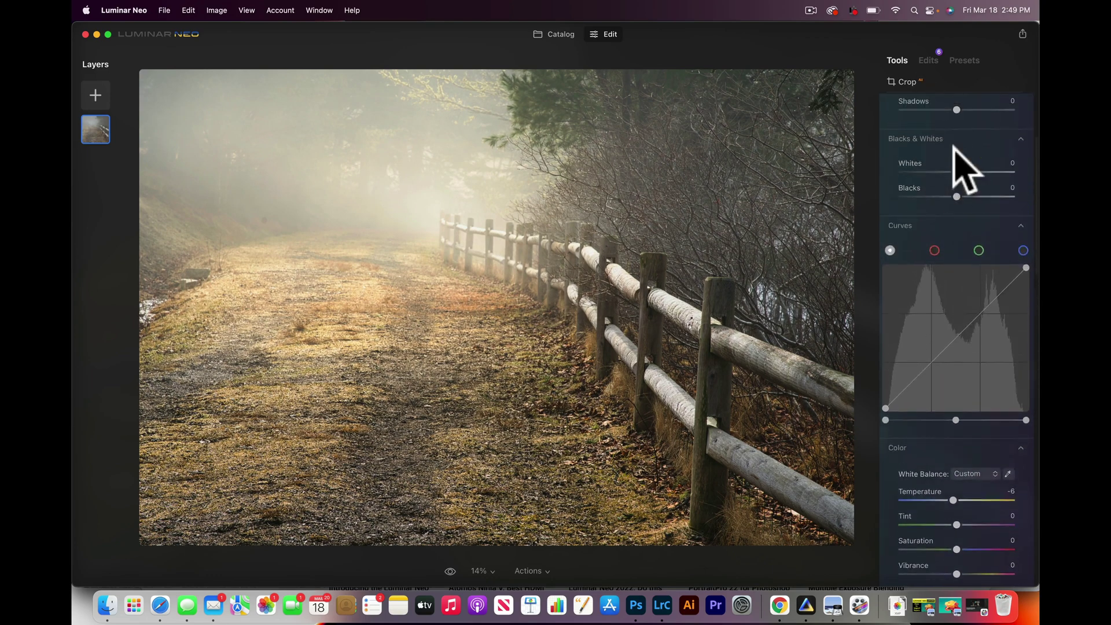
{"action": "scroll", "coordinate": [987, 130], "scroll_direction": "up", "scroll_amount": 5}
Paint a size-400 mask of the cool Develop edit over the right-side trees, then compare
{"action": "left_click", "coordinate": [1003, 136]}
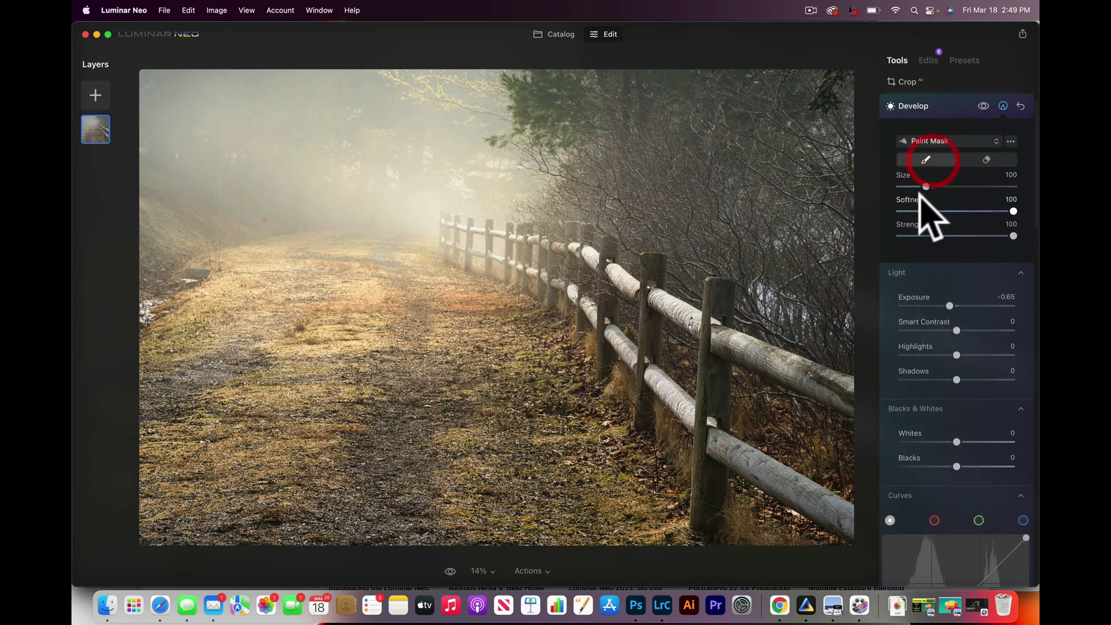
{"action": "left_click_drag", "start_coordinate": [926, 186], "coordinate": [1013, 186]}
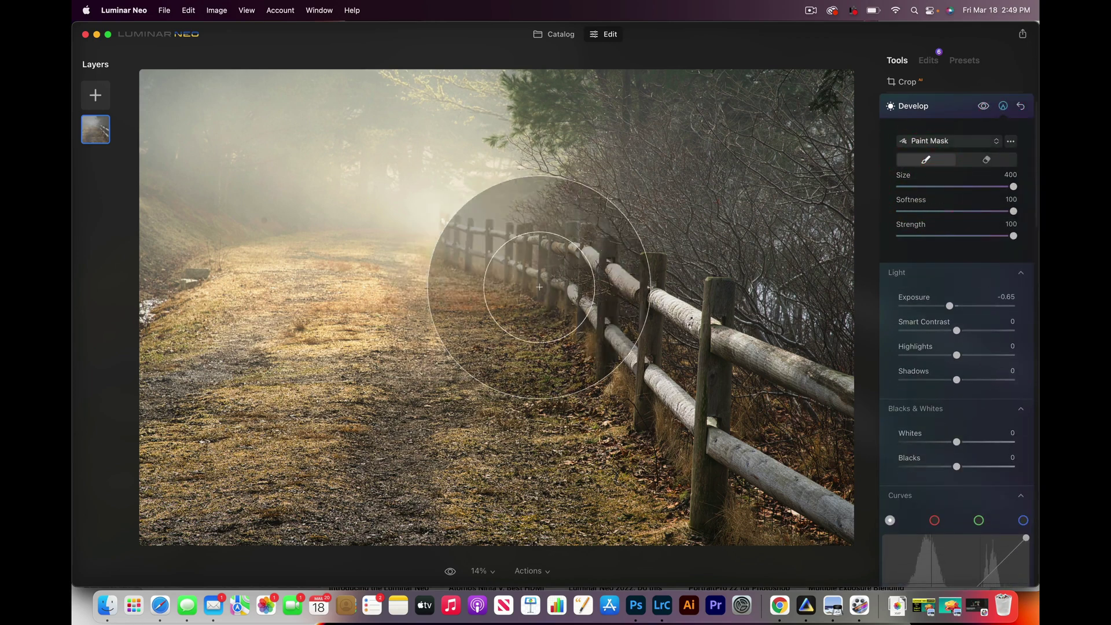
{"action": "mouse_move", "coordinate": [697, 293]}
{"action": "left_mouse_down"}
{"action": "mouse_move", "coordinate": [687, 200]}
{"action": "mouse_move", "coordinate": [715, 146]}
{"action": "mouse_move", "coordinate": [891, 117]}
{"action": "mouse_move", "coordinate": [765, 167]}
{"action": "mouse_move", "coordinate": [692, 154]}
{"action": "mouse_move", "coordinate": [807, 239]}
{"action": "mouse_move", "coordinate": [691, 455]}
{"action": "mouse_move", "coordinate": [544, 523]}
{"action": "mouse_move", "coordinate": [422, 439]}
{"action": "mouse_move", "coordinate": [435, 429]}
{"action": "mouse_move", "coordinate": [254, 492]}
{"action": "mouse_move", "coordinate": [115, 458]}
{"action": "left_mouse_up"}
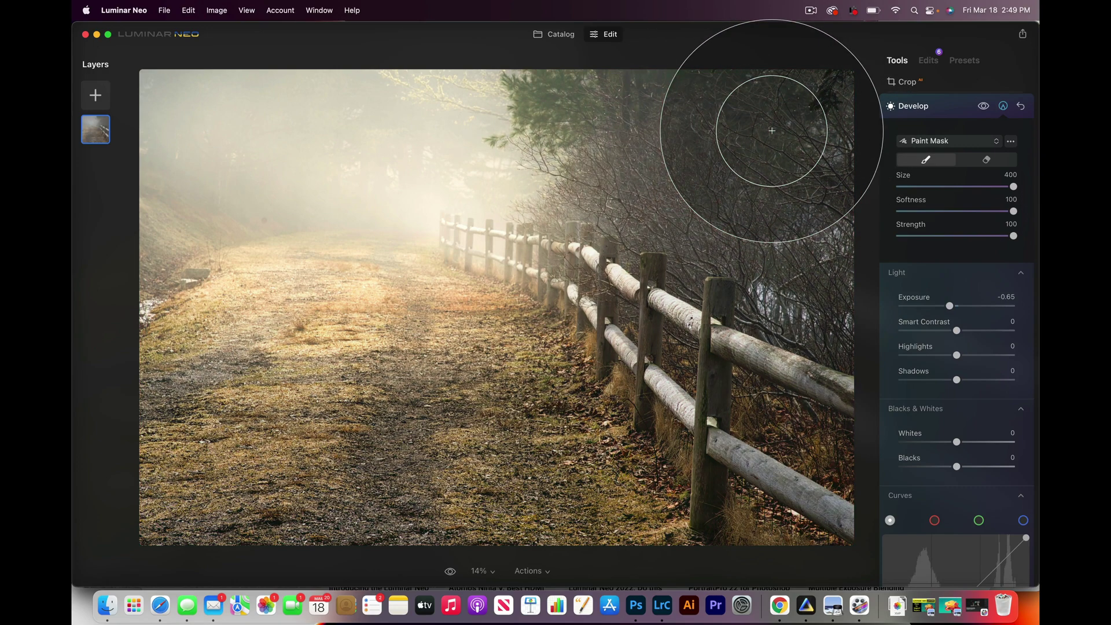
{"action": "left_click", "coordinate": [983, 104]}
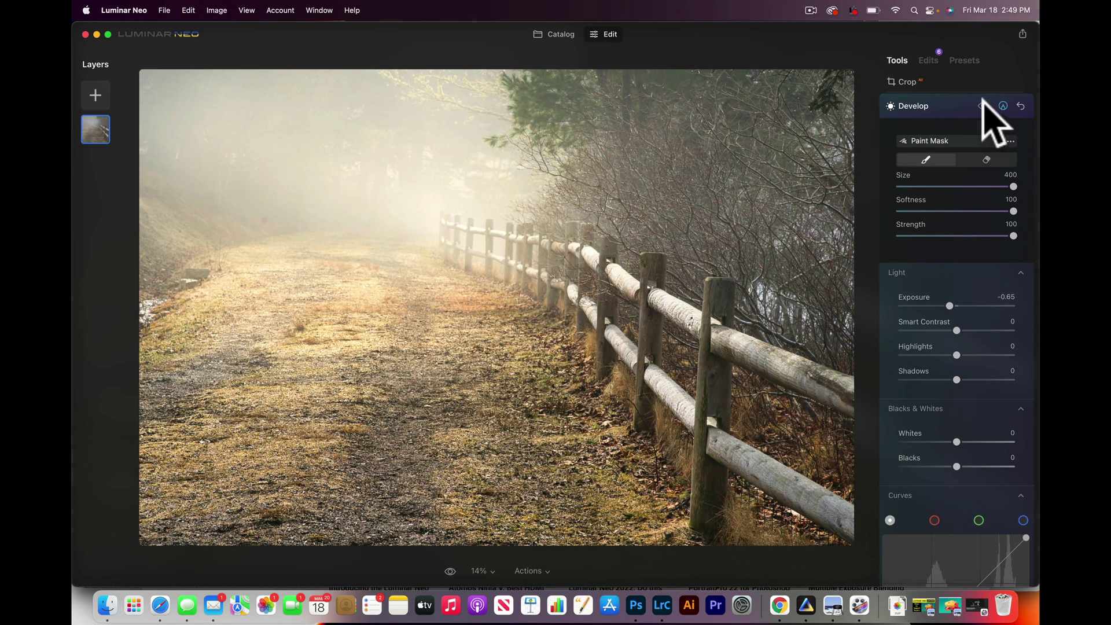
{"action": "left_click", "coordinate": [983, 105]}
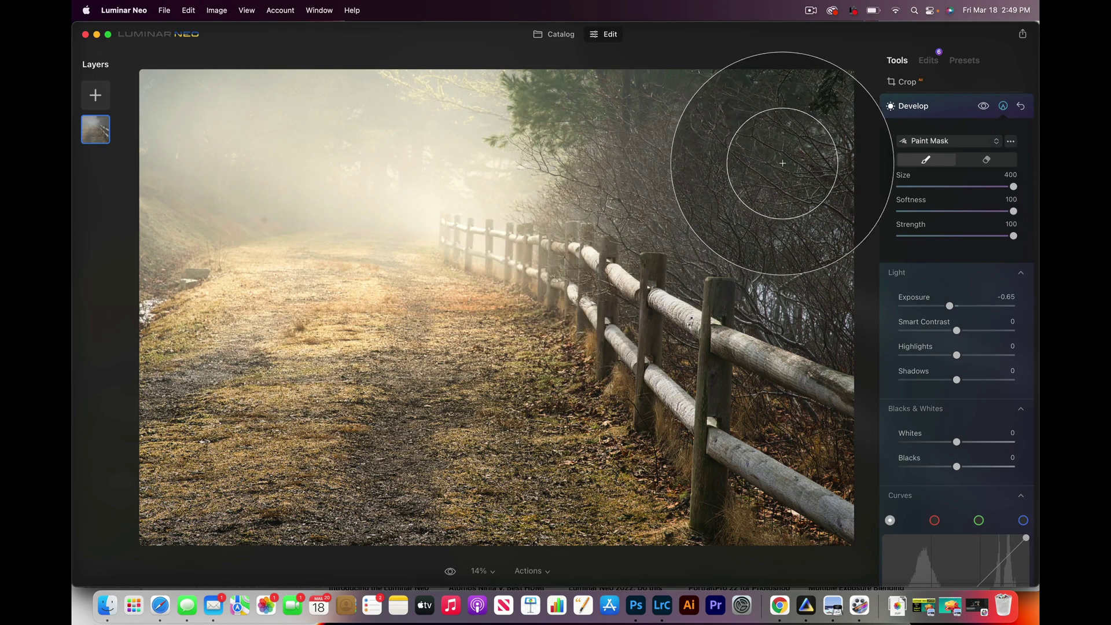
Open Crop and choose the 4:5 aspect ratio
{"action": "scroll", "coordinate": [928, 171], "scroll_direction": "up", "scroll_amount": 1}
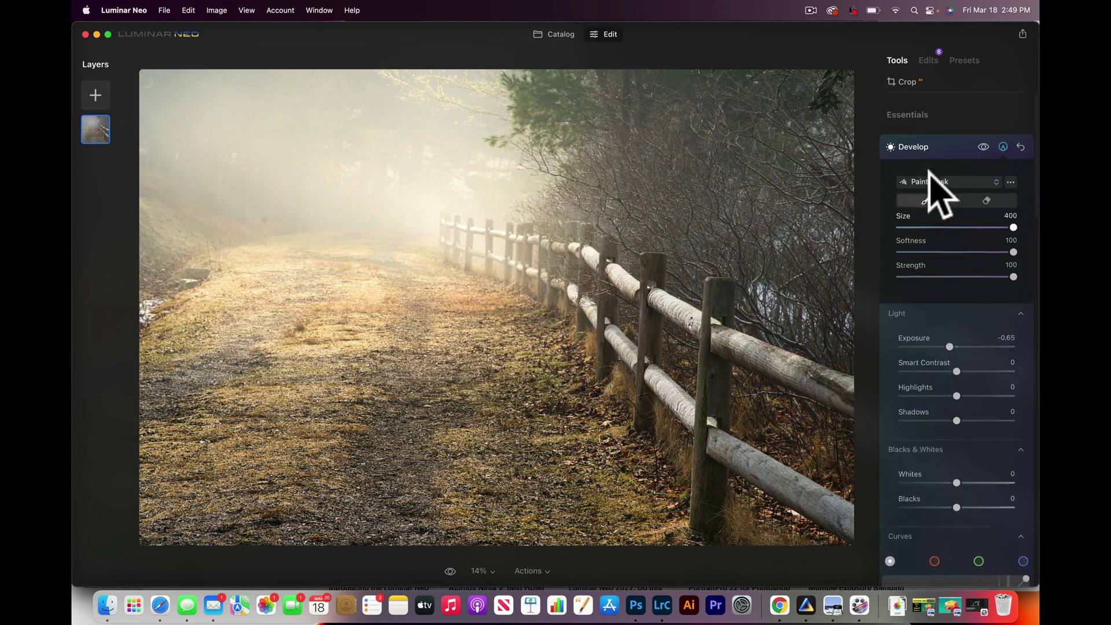
{"action": "left_click", "coordinate": [907, 81]}
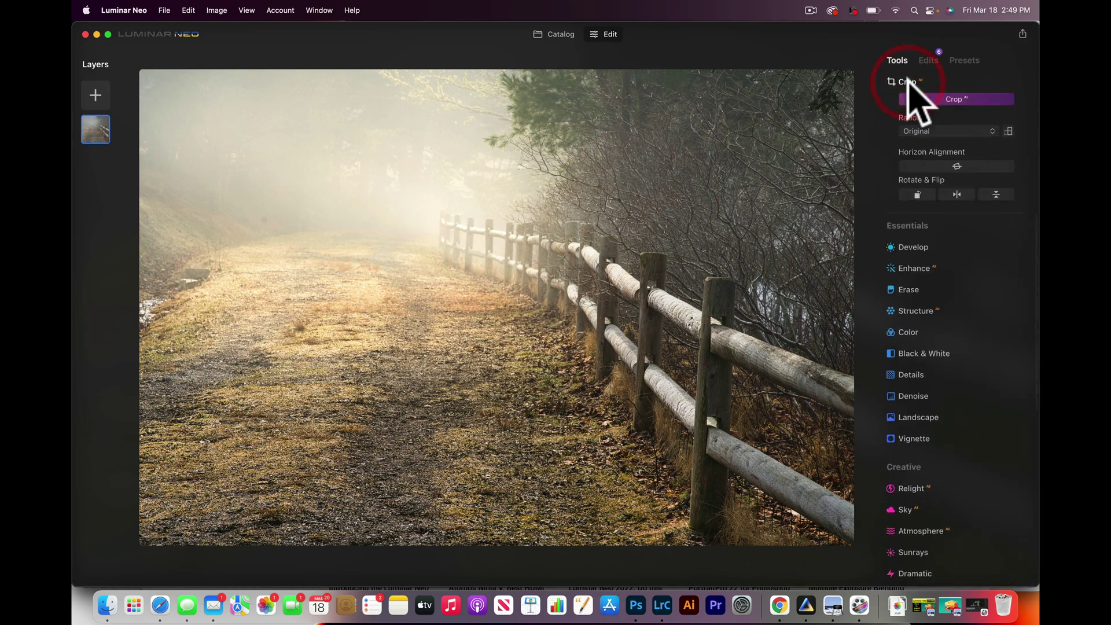
{"action": "left_click", "coordinate": [942, 130]}
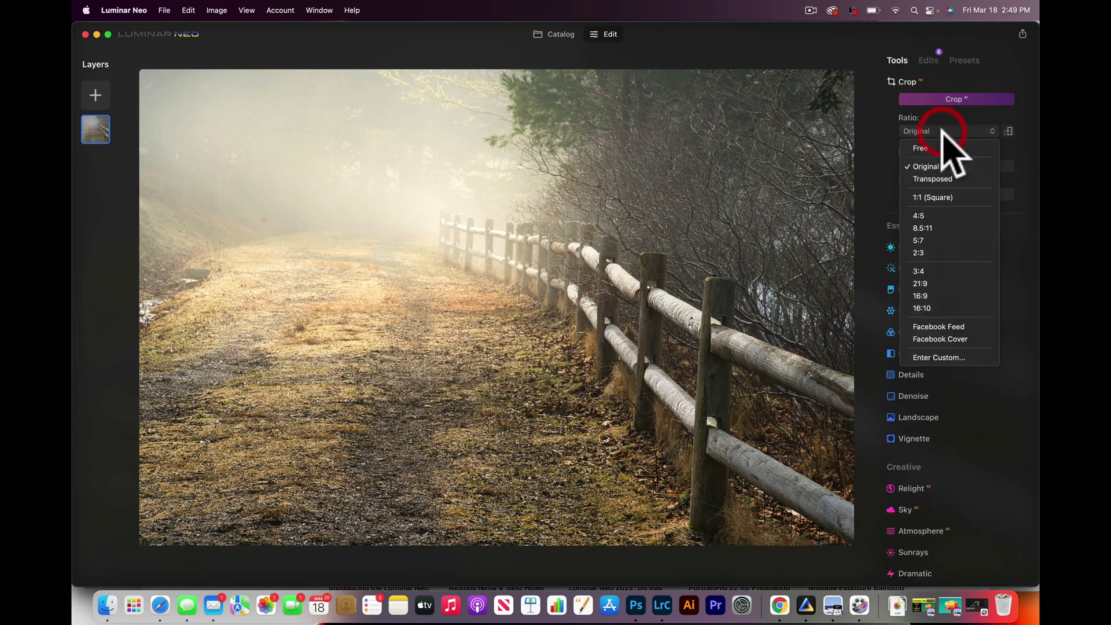
{"action": "left_click", "coordinate": [929, 216]}
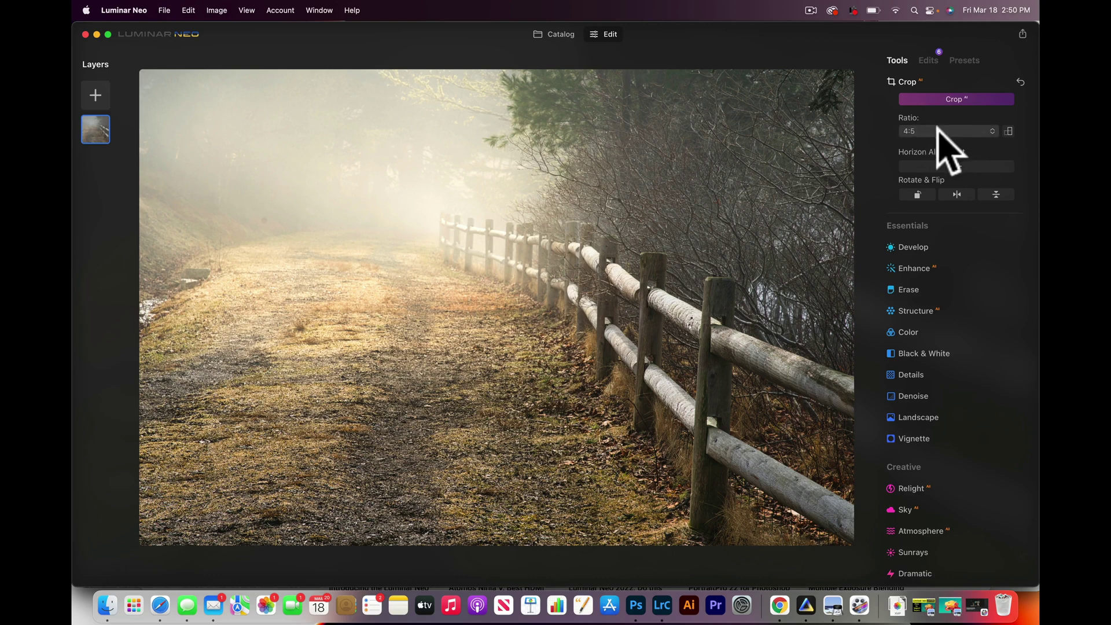
{"action": "left_click", "coordinate": [938, 131]}
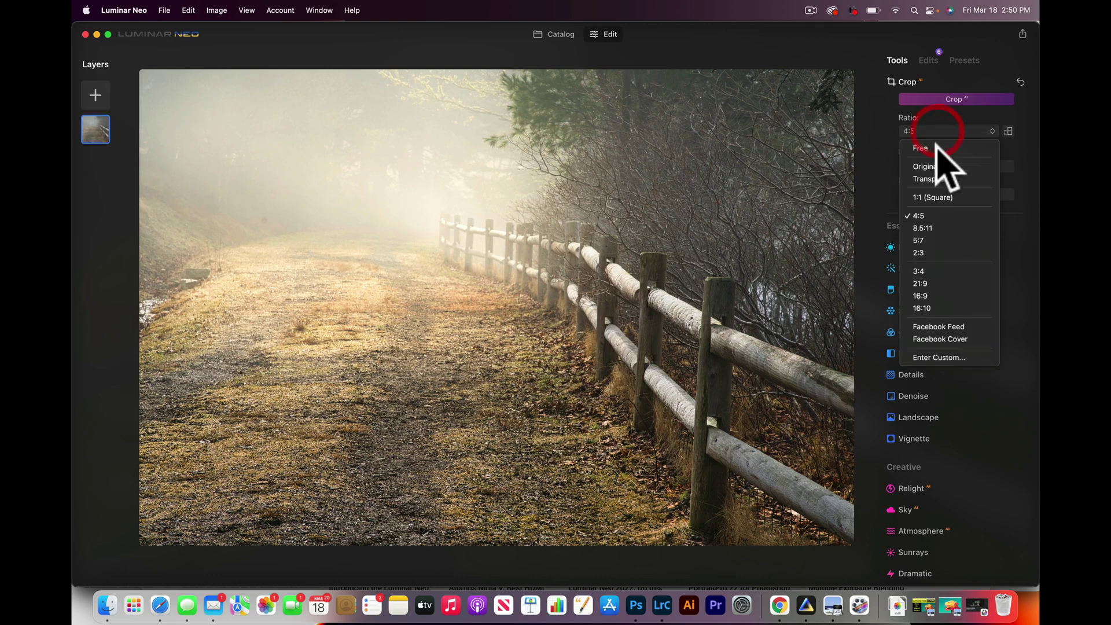
{"action": "left_click", "coordinate": [932, 214]}
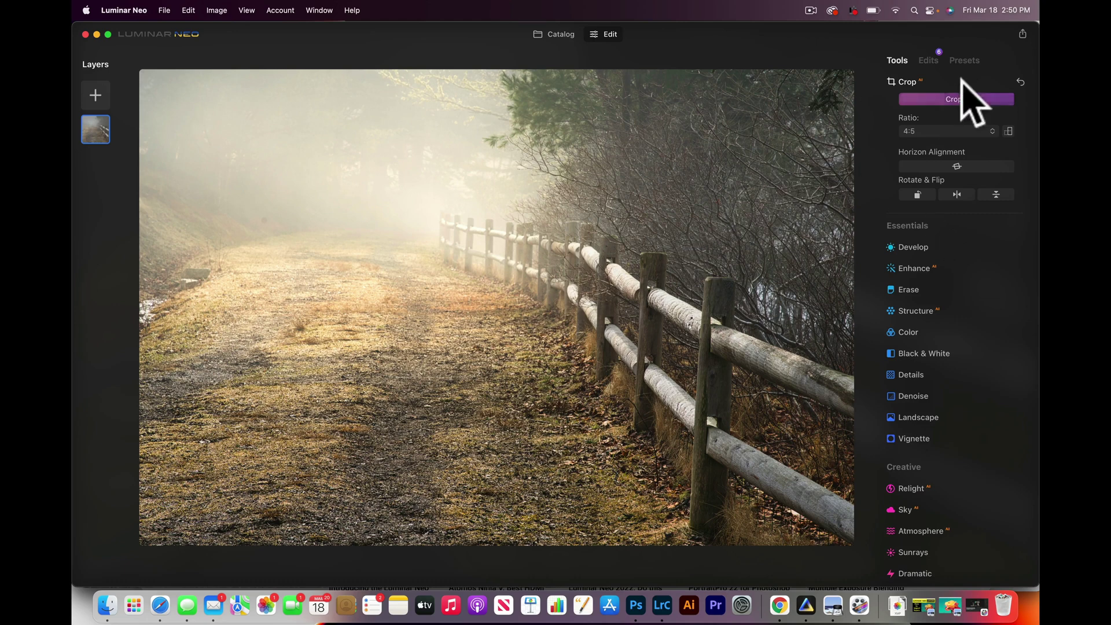
{"action": "left_click", "coordinate": [909, 78]}
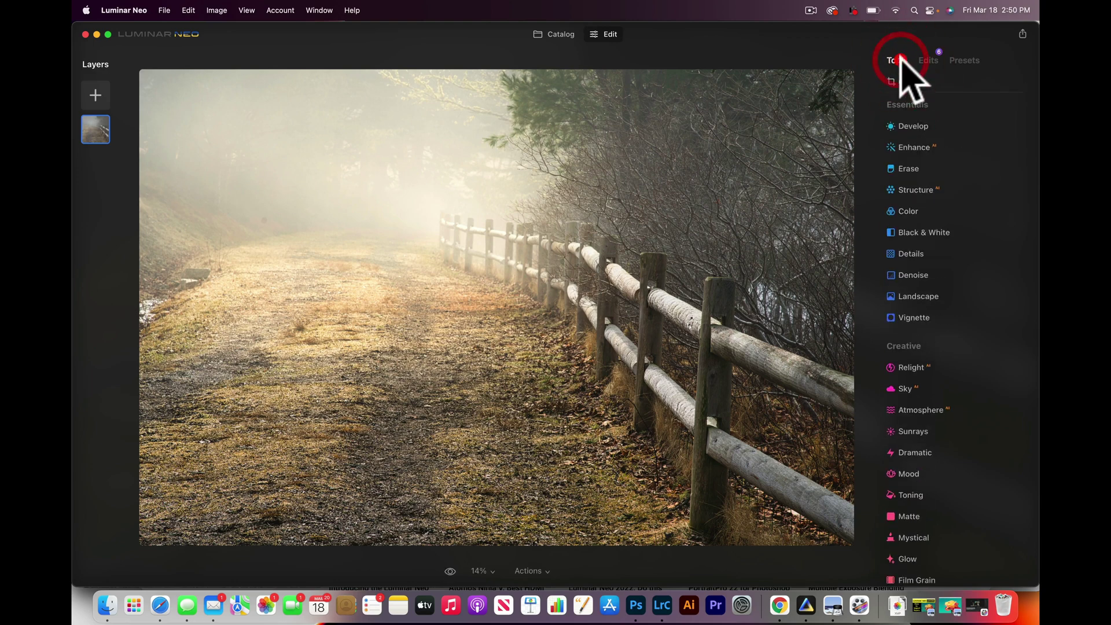
Set a landscape 4:5 crop box, shift the photo left, and apply the crop
{"action": "left_click", "coordinate": [910, 80]}
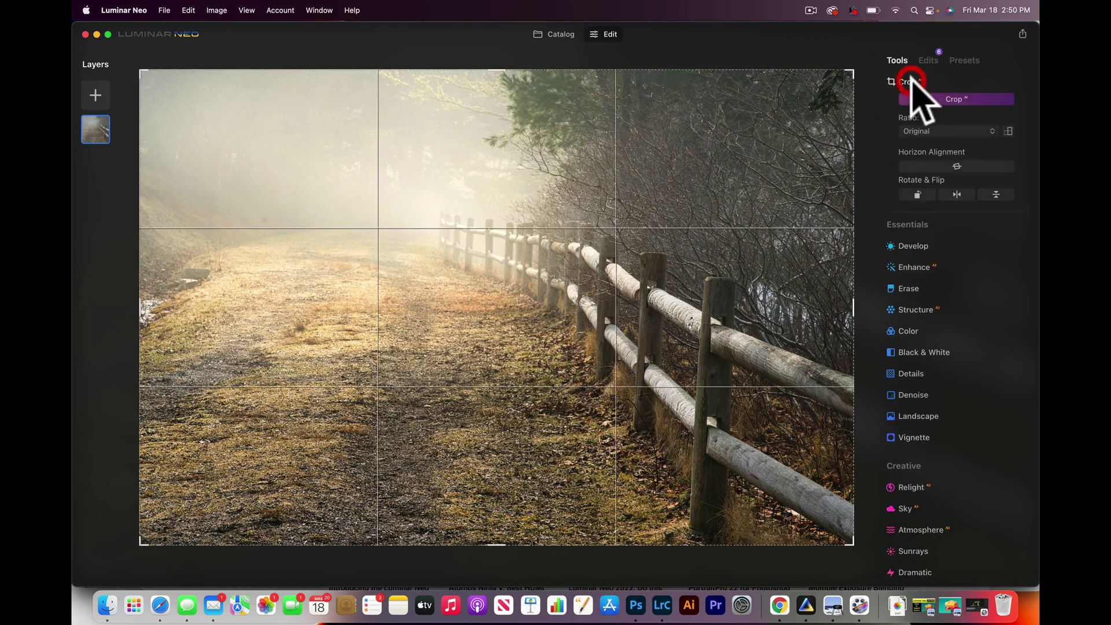
{"action": "left_click", "coordinate": [949, 131]}
{"action": "left_click", "coordinate": [924, 217]}
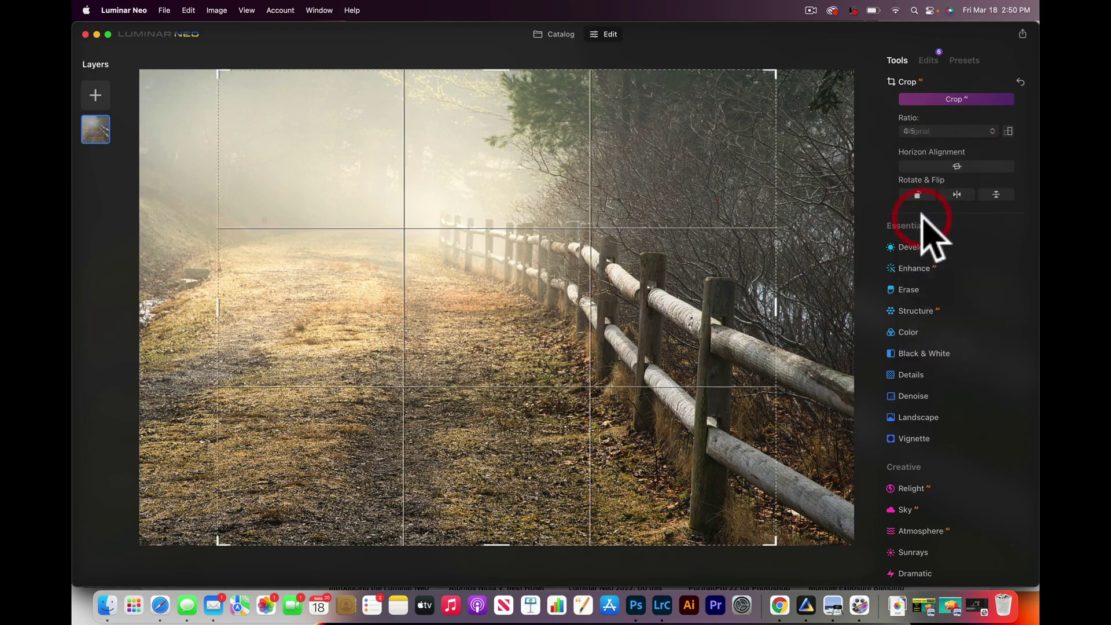
{"action": "left_click", "coordinate": [1008, 131]}
{"action": "left_click_drag", "start_coordinate": [655, 265], "coordinate": [565, 265]}
{"action": "key", "text": "Return"}
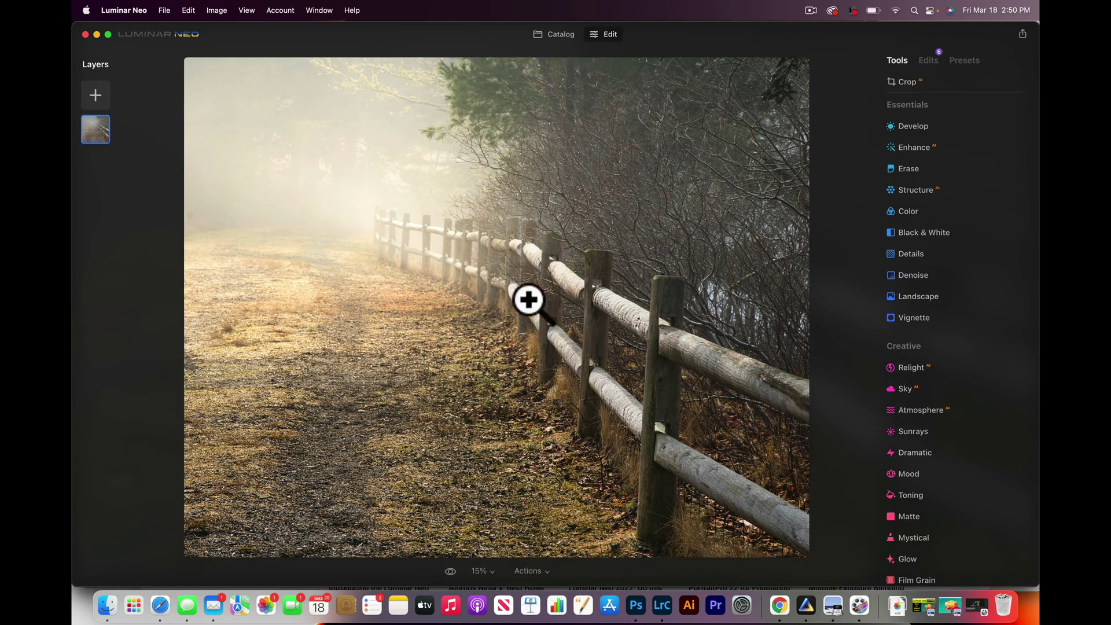
{"action": "left_click", "coordinate": [450, 570]}
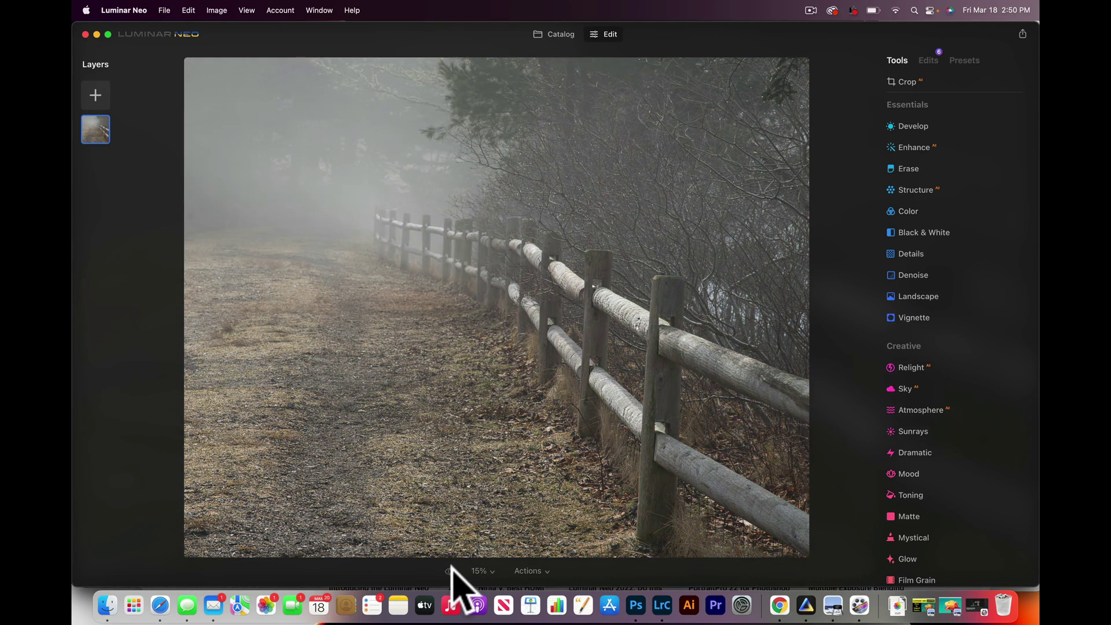
{"action": "left_click", "coordinate": [450, 570]}
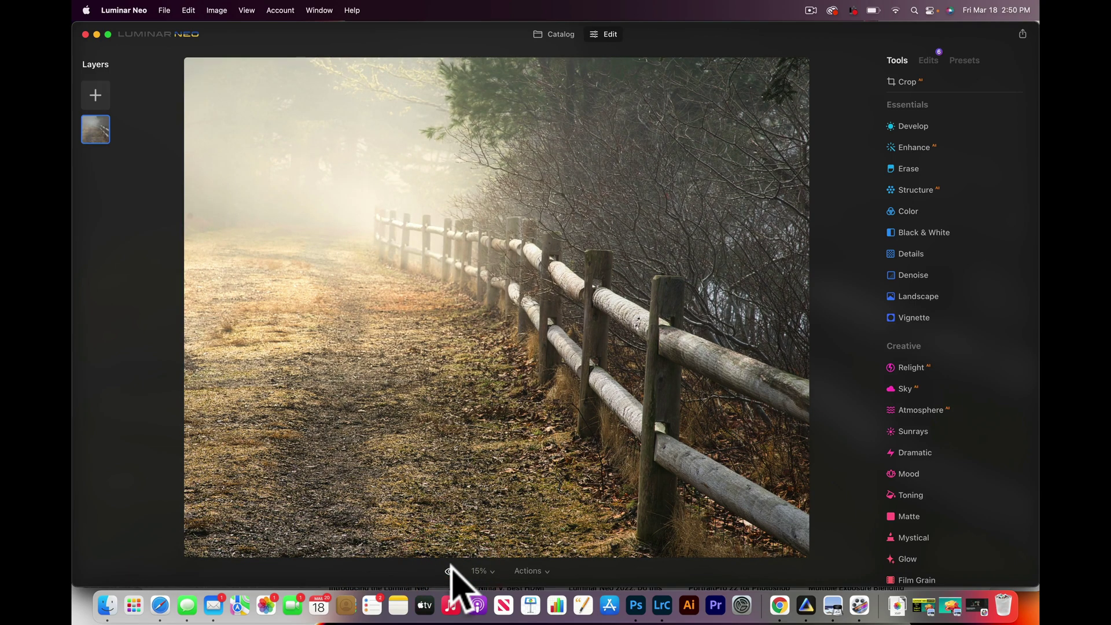
{"action": "left_click", "coordinate": [450, 570]}
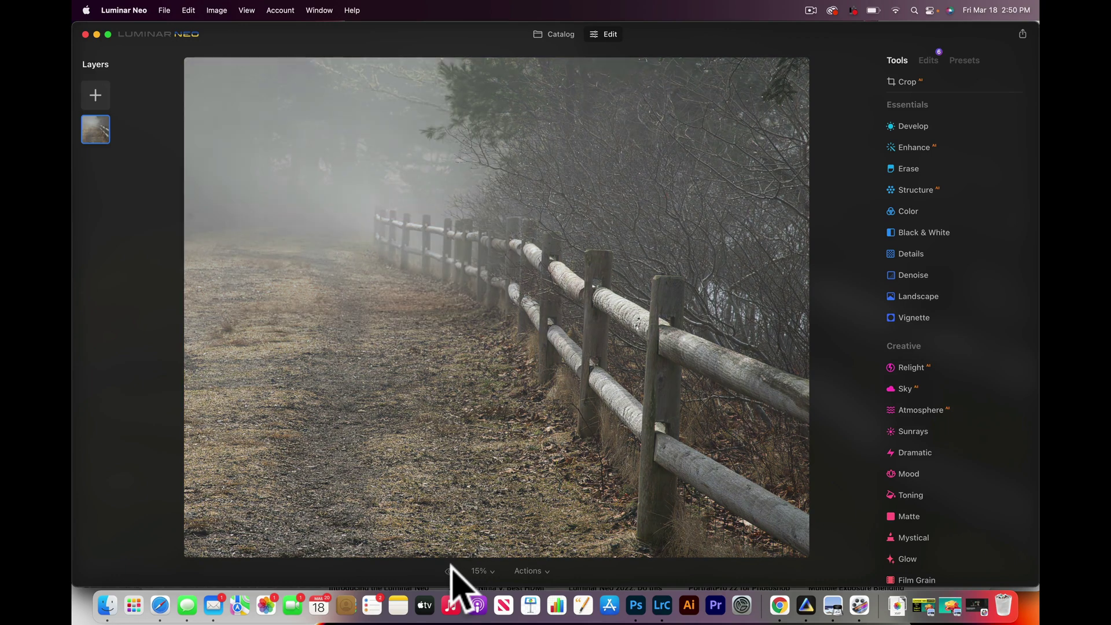
{"action": "left_click", "coordinate": [450, 570]}
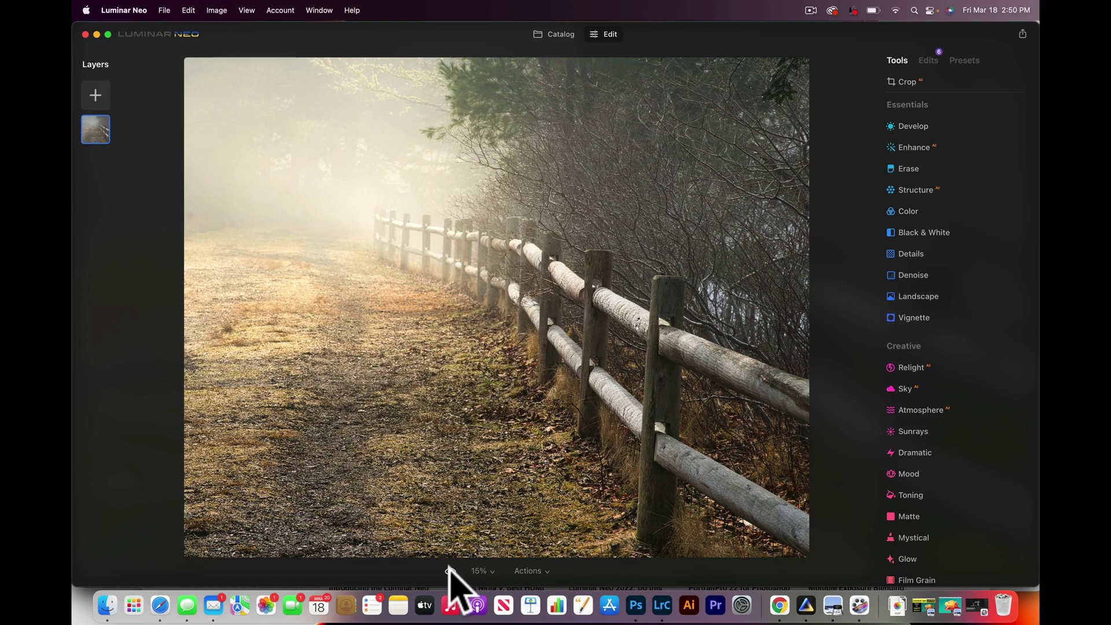
{"action": "left_click", "coordinate": [451, 570]}
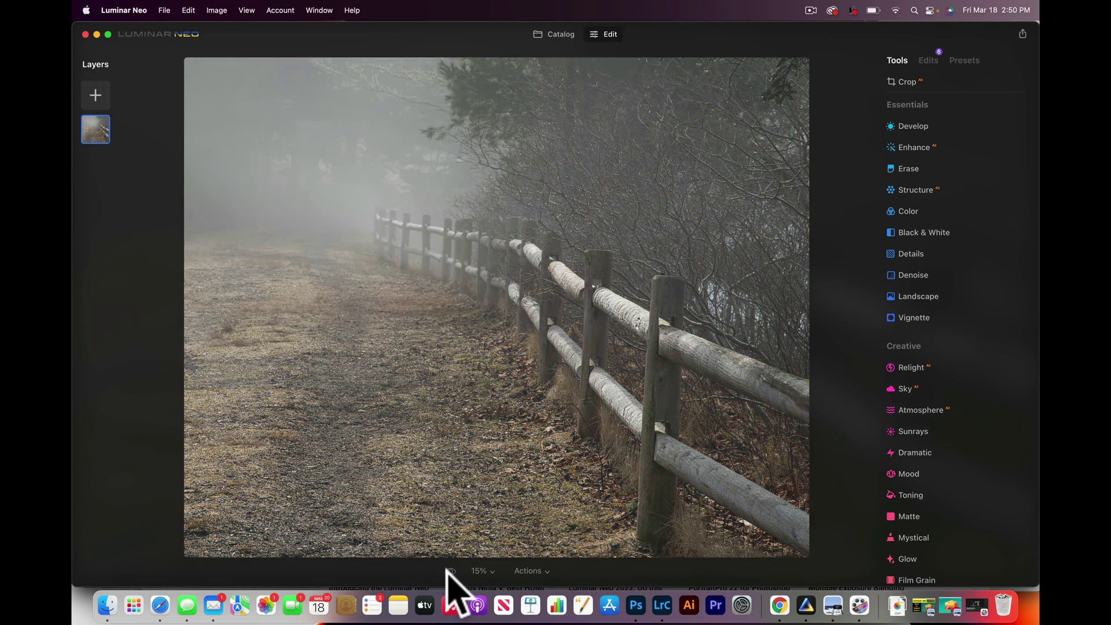
{"action": "left_click", "coordinate": [449, 571]}
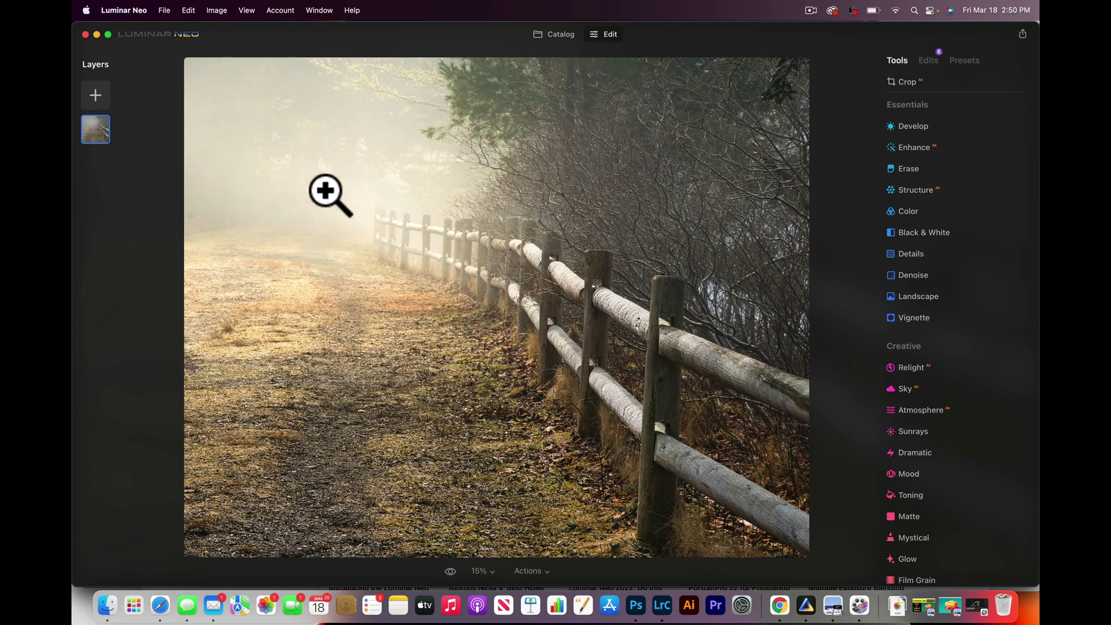
Zoom to 100% and pan along the fence into the foggy area and grass to check for dust spots
{"action": "left_click", "coordinate": [485, 571]}
{"action": "left_click", "coordinate": [508, 515]}
{"action": "left_click_drag", "start_coordinate": [497, 498], "coordinate": [268, 243]}
{"action": "left_click_drag", "start_coordinate": [558, 494], "coordinate": [701, 468]}
{"action": "left_click_drag", "start_coordinate": [468, 355], "coordinate": [808, 555]}
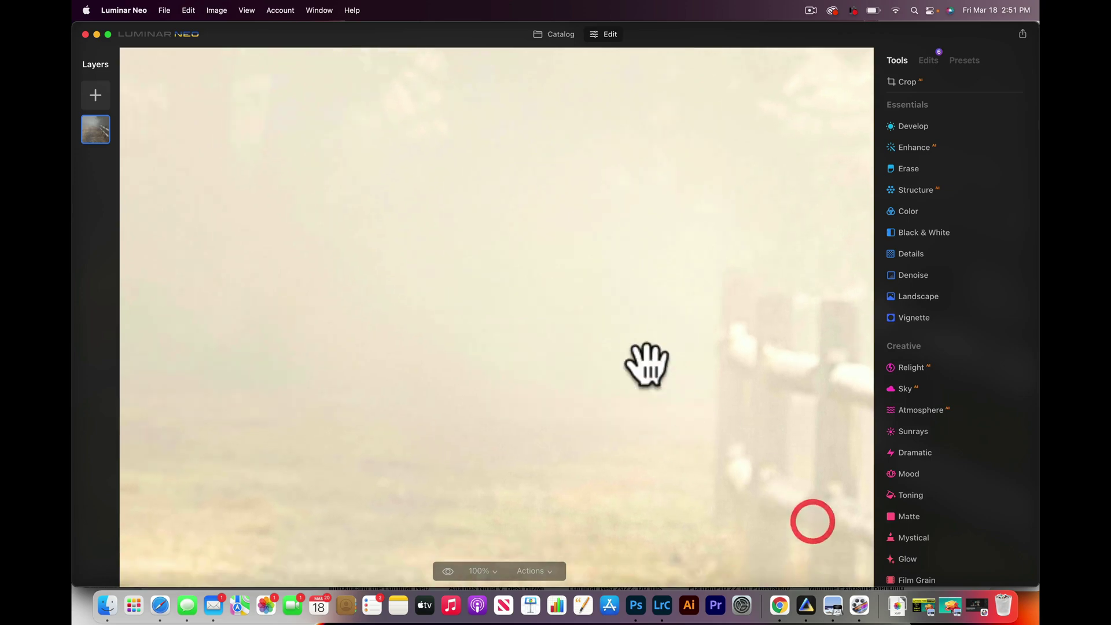
{"action": "left_click_drag", "start_coordinate": [376, 355], "coordinate": [816, 347]}
{"action": "left_click_drag", "start_coordinate": [404, 249], "coordinate": [760, 289]}
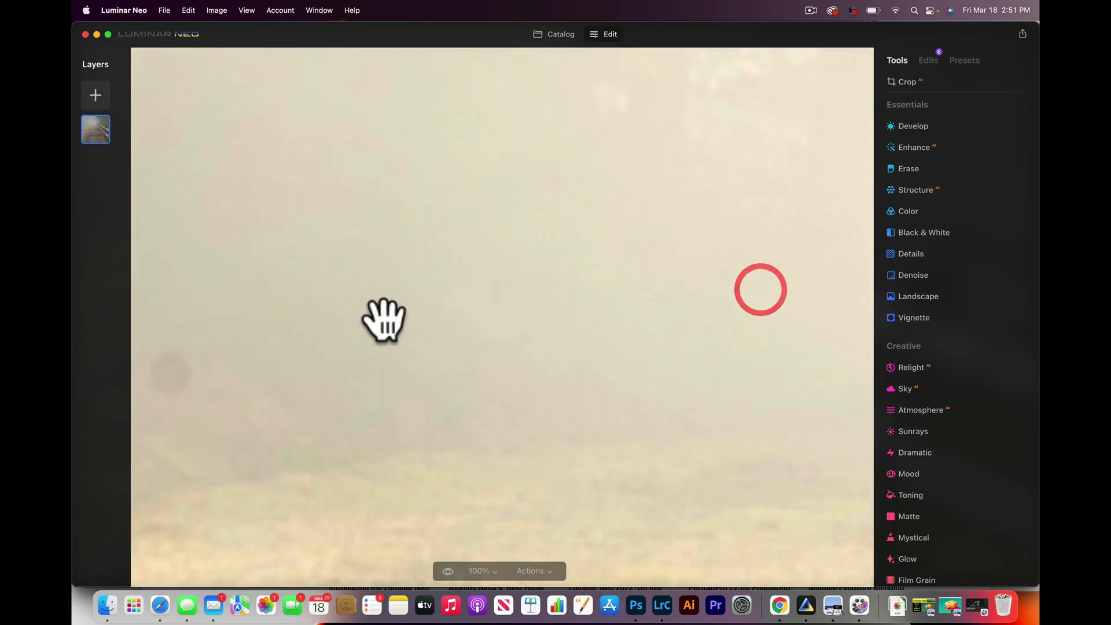
{"action": "left_click_drag", "start_coordinate": [384, 320], "coordinate": [868, 280]}
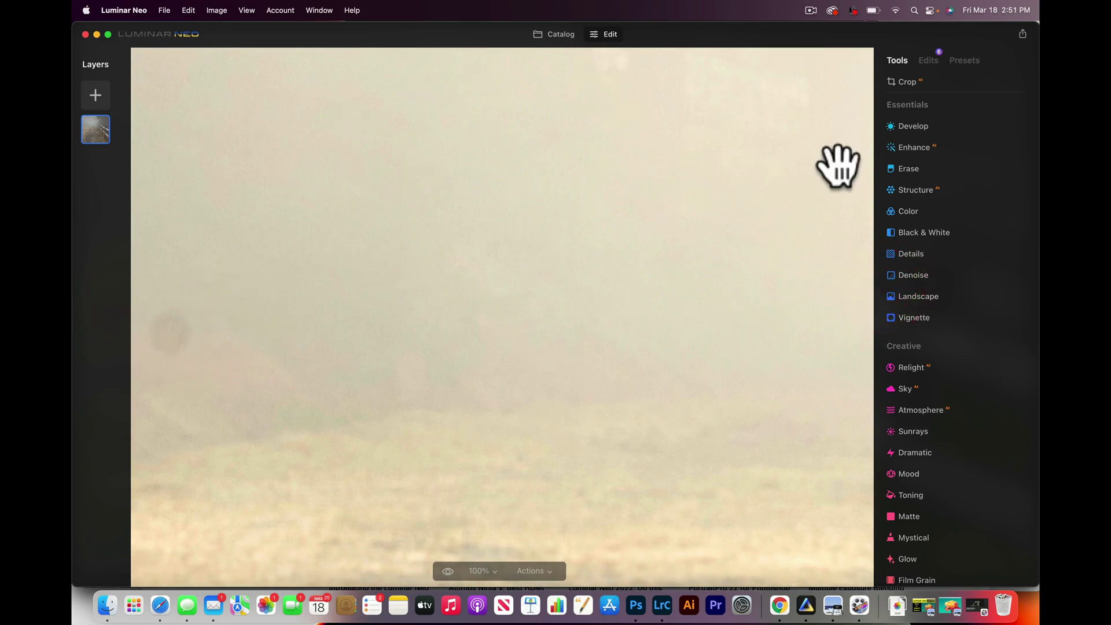
Run Erase's Remove Dust Spots, fit the photo to screen, and compare it with the original
{"action": "left_click", "coordinate": [911, 168]}
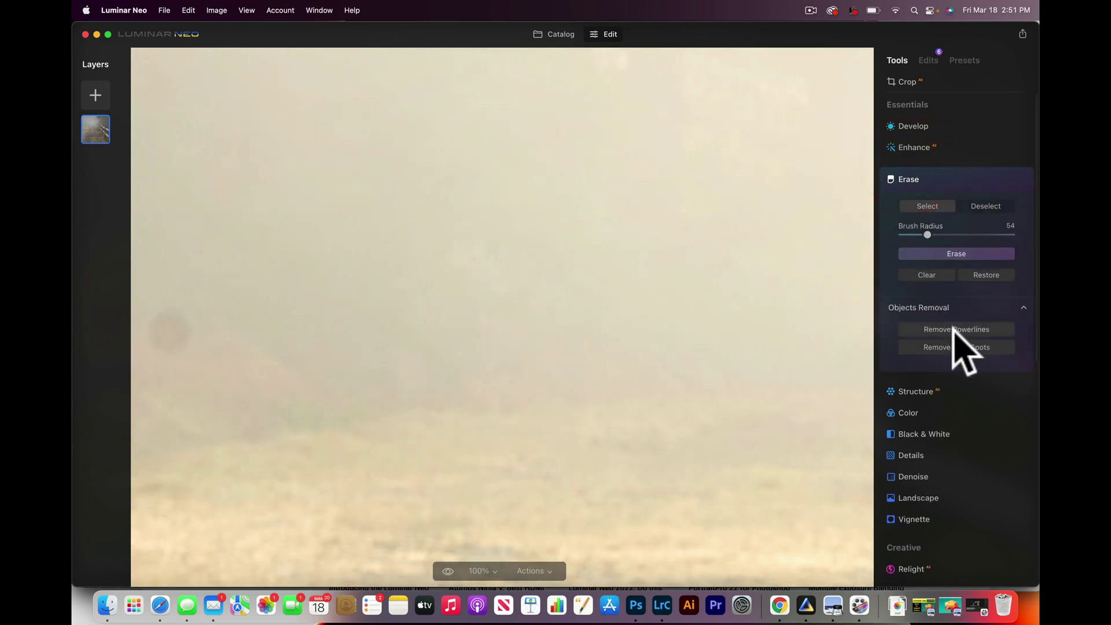
{"action": "left_click", "coordinate": [962, 348]}
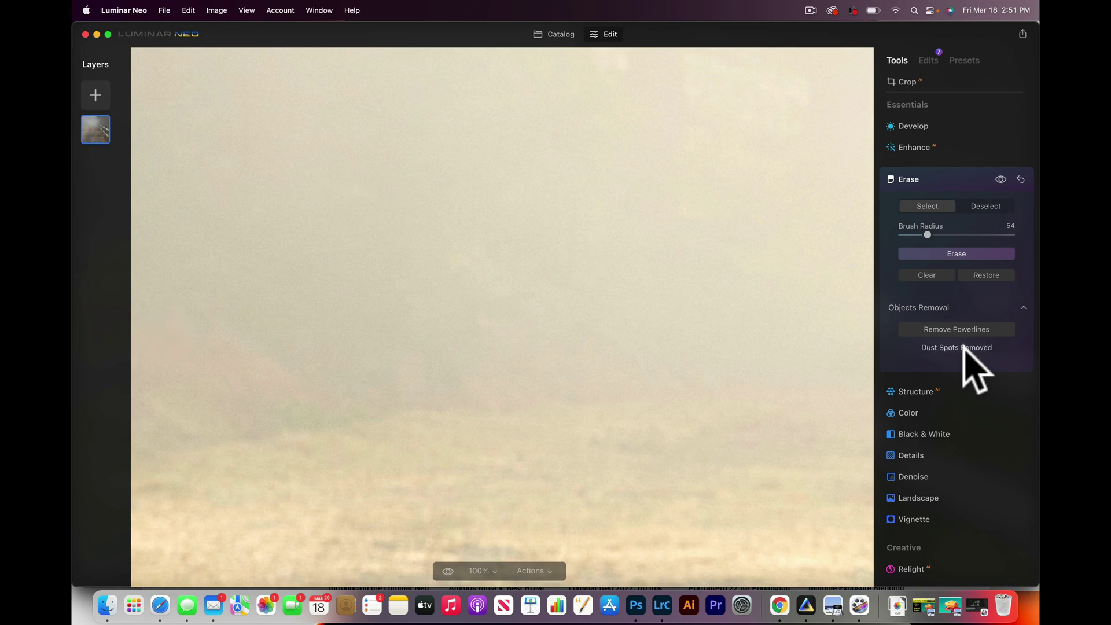
{"action": "left_click", "coordinate": [479, 572]}
{"action": "left_click", "coordinate": [503, 457]}
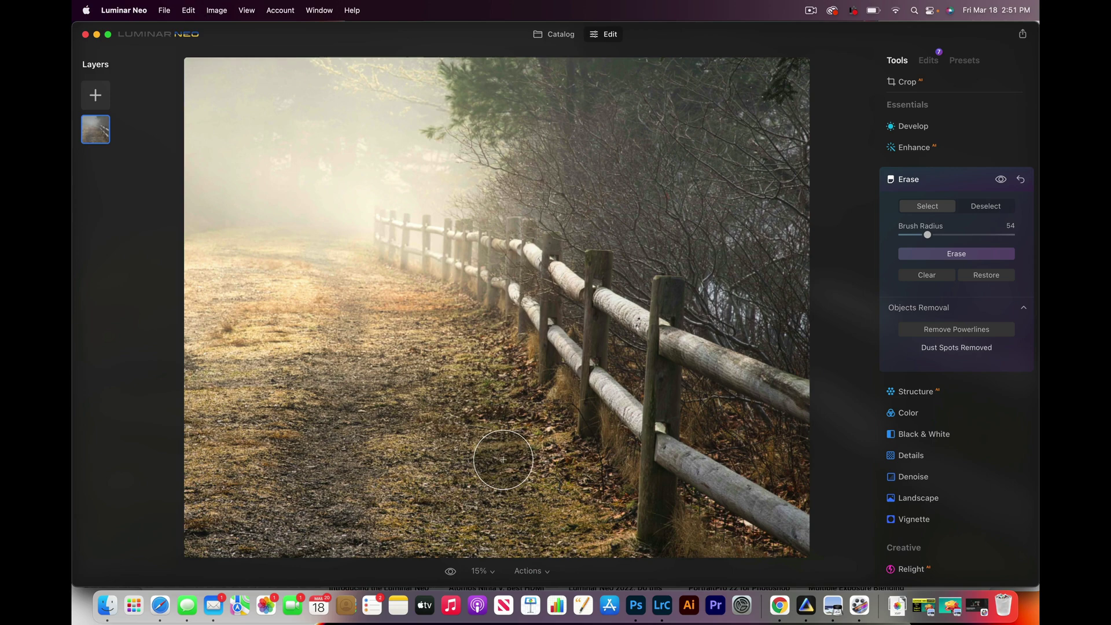
{"action": "left_click", "coordinate": [451, 571]}
{"action": "left_click", "coordinate": [450, 571]}
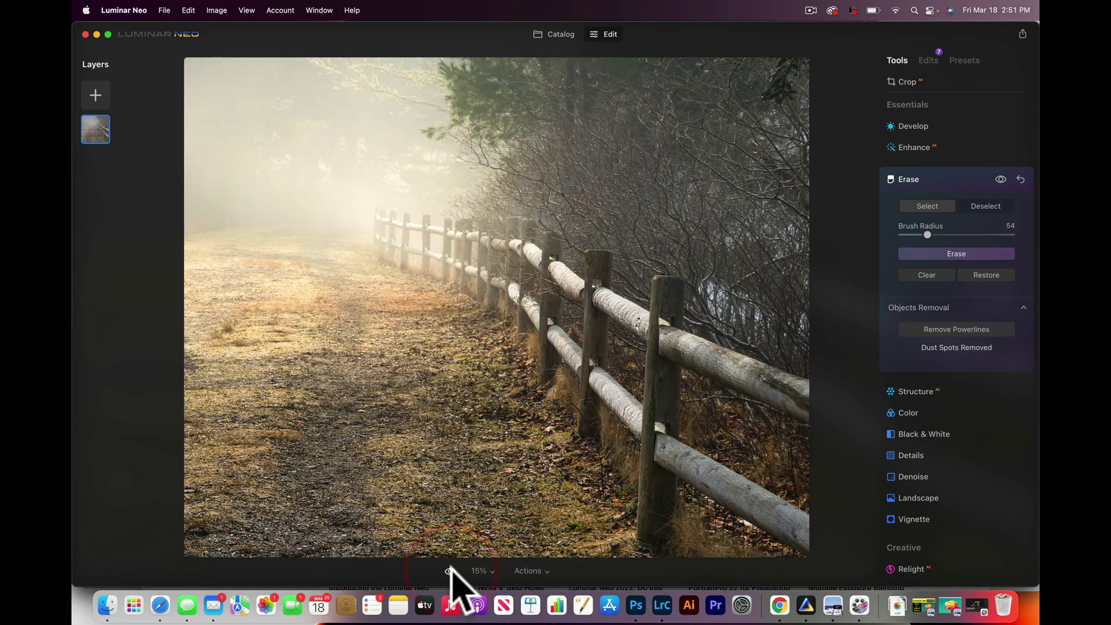